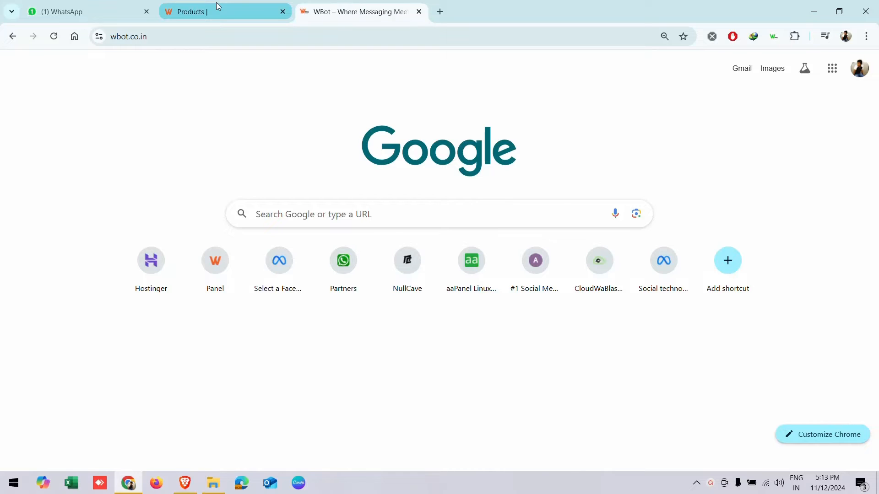
- Show the WBot products dashboard after briefly checking the wbot.co.in landing page
{"action": "left_click", "coordinate": [217, 7]}
{"action": "left_click", "coordinate": [315, 6]}
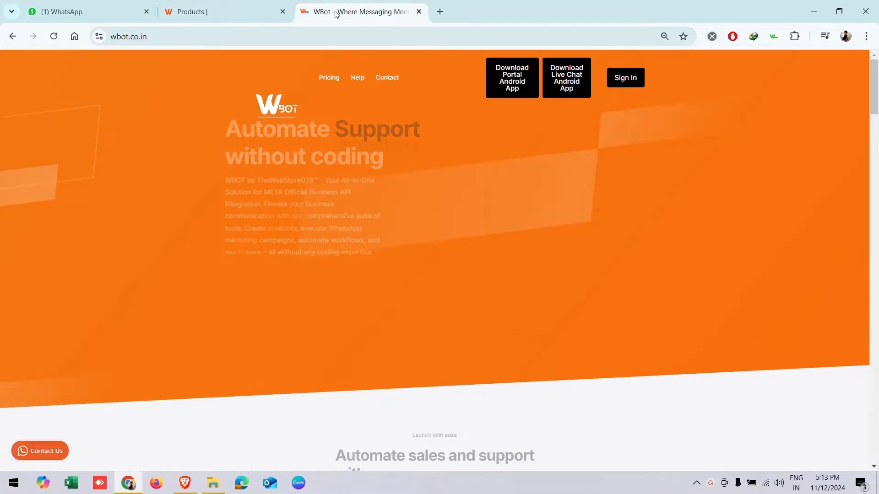
{"action": "scroll", "coordinate": [569, 305], "scroll_direction": "down", "scroll_amount": 5}
{"action": "scroll", "coordinate": [569, 306], "scroll_direction": "down", "scroll_amount": 5}
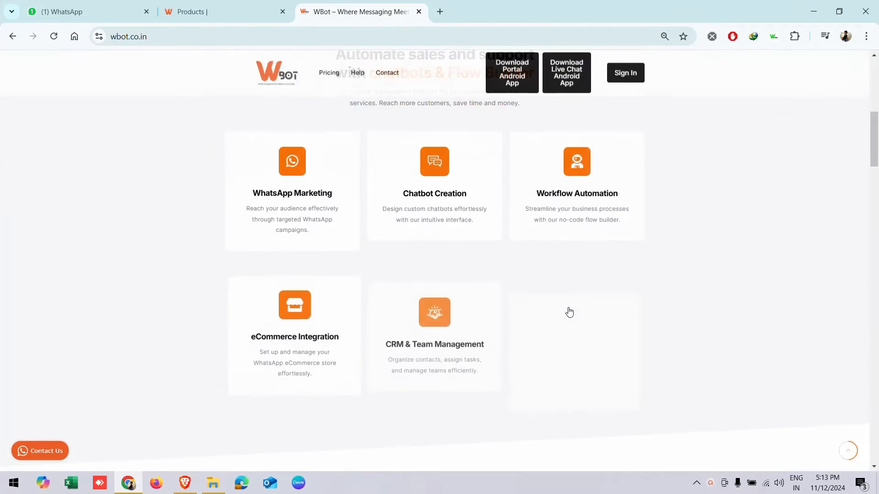
{"action": "left_click", "coordinate": [212, 9]}
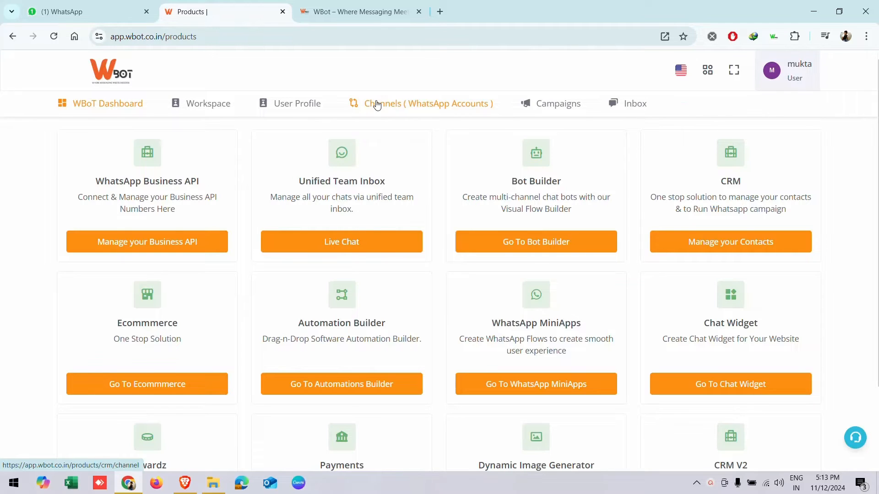
- Open the WhatsApp Channels page and load the channel's details showing its GREEN quality score
{"action": "left_click", "coordinate": [377, 104]}
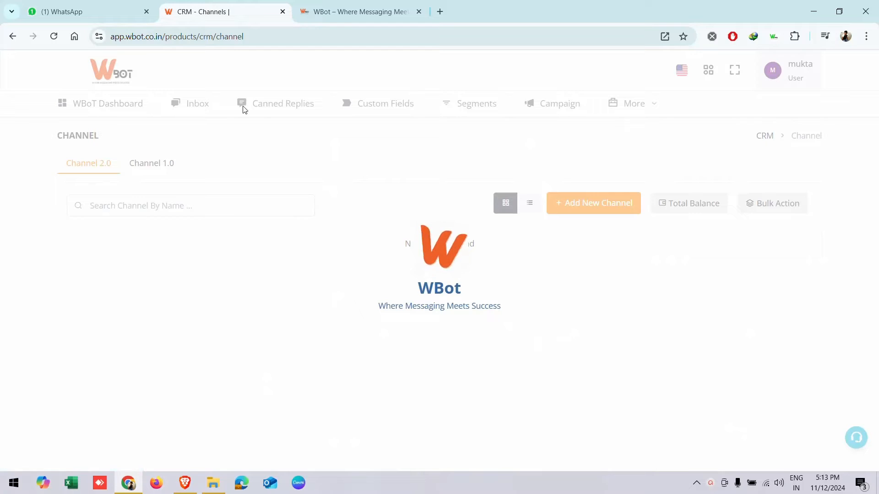
{"action": "left_click", "coordinate": [123, 109]}
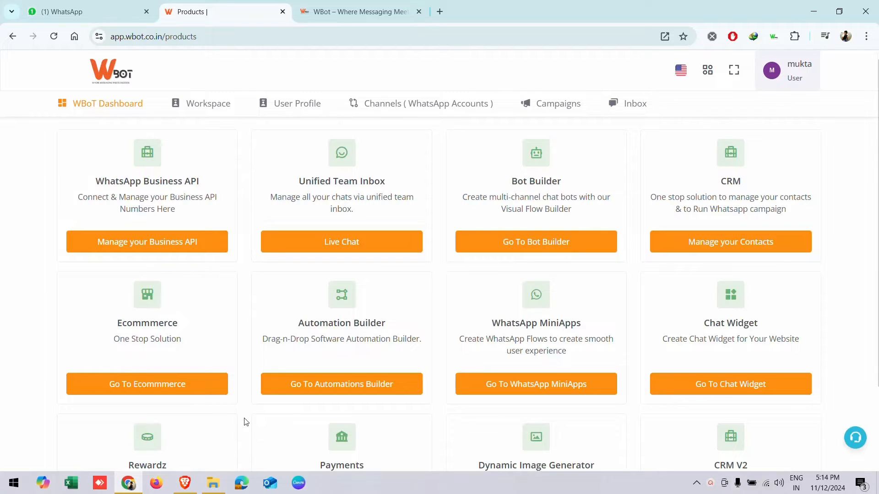
{"action": "left_click", "coordinate": [382, 104]}
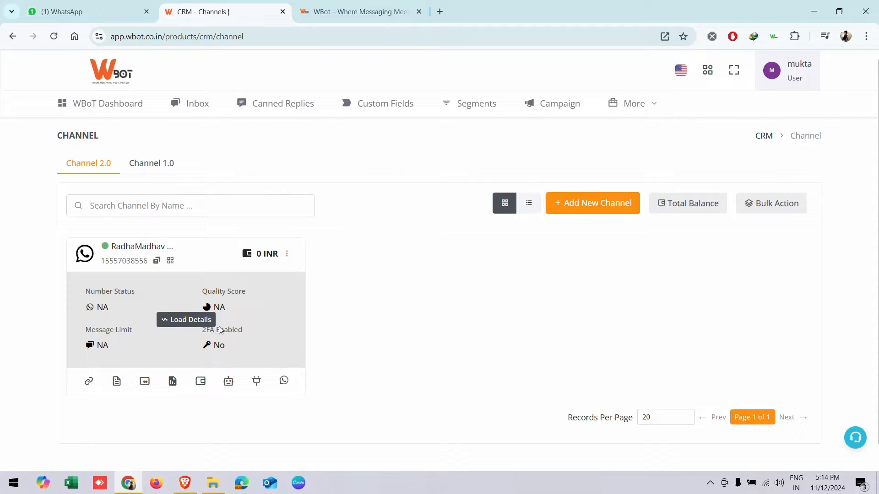
{"action": "left_click", "coordinate": [202, 322]}
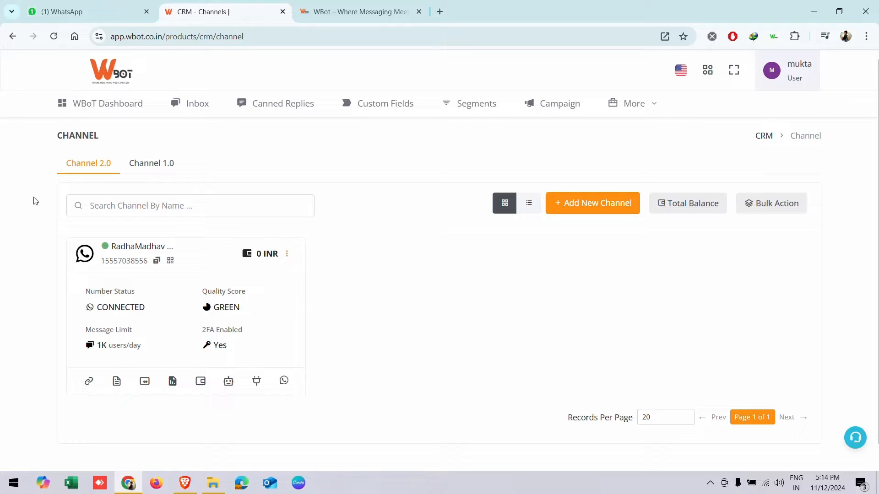
- Sync the channel's templates in Template Manager and start a new blank template
{"action": "left_click", "coordinate": [114, 385]}
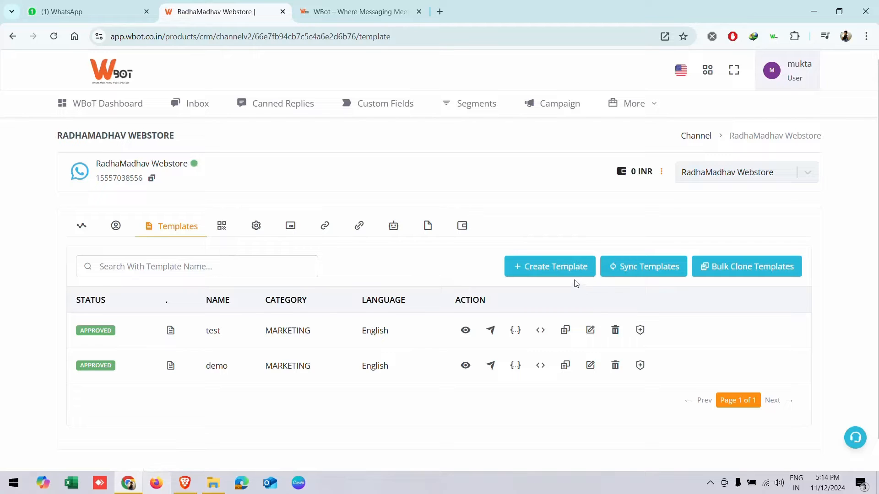
{"action": "left_click", "coordinate": [619, 273]}
{"action": "left_click", "coordinate": [513, 268]}
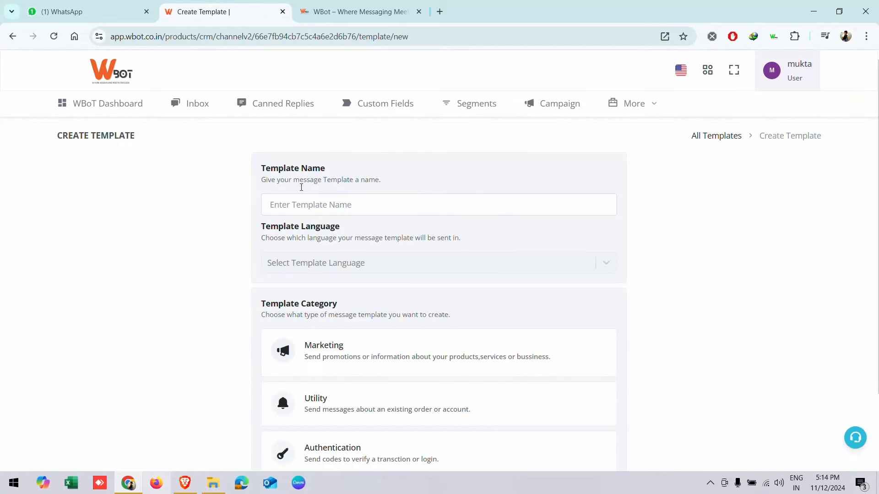
- Name the template demo_template with English language and Marketing category, then continue to content
{"action": "left_click", "coordinate": [295, 200]}
{"action": "type", "text": "demo_template"}
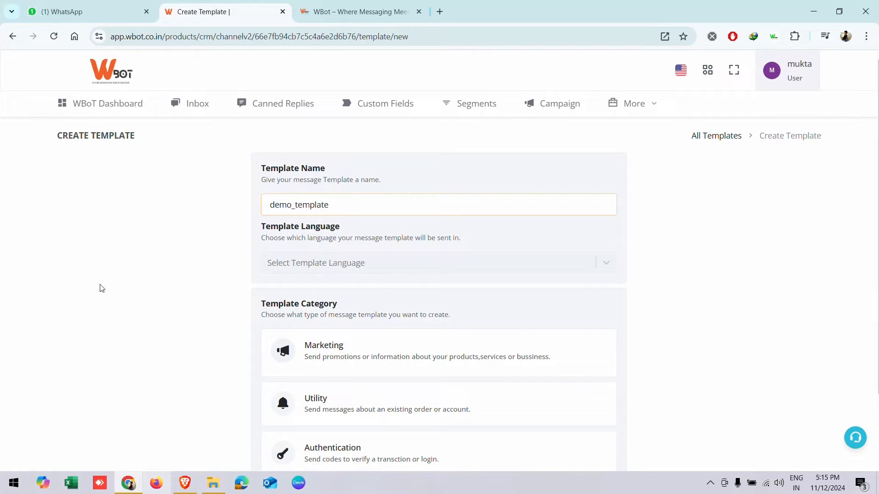
{"action": "left_click", "coordinate": [281, 266]}
{"action": "type", "text": "eng"}
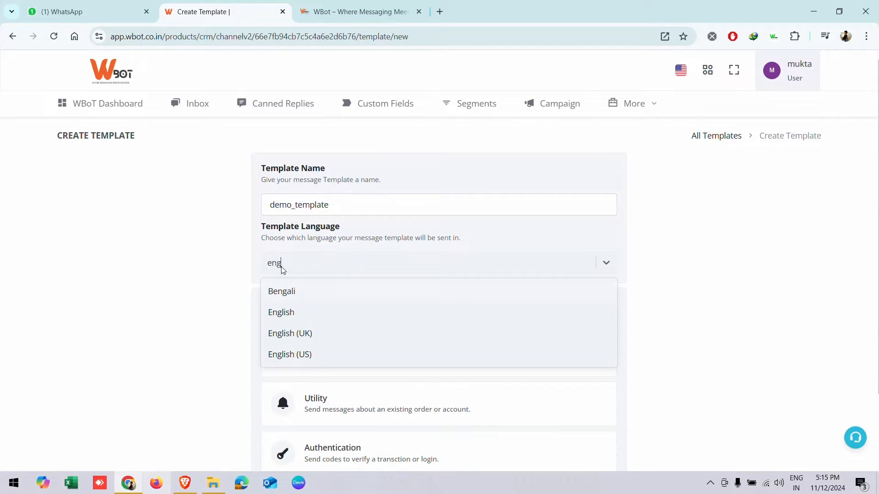
{"action": "left_click", "coordinate": [304, 313]}
{"action": "scroll", "coordinate": [412, 275], "scroll_direction": "down", "scroll_amount": 2}
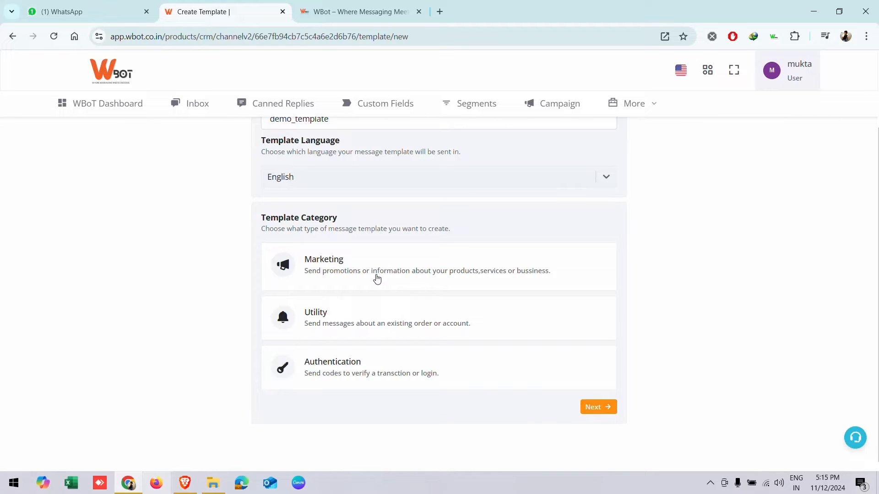
{"action": "left_click", "coordinate": [377, 279]}
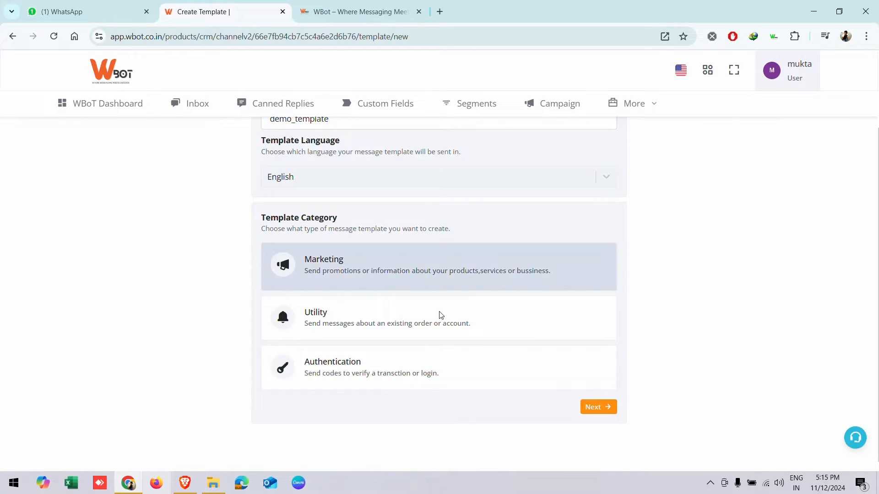
{"action": "left_click", "coordinate": [583, 411]}
{"action": "scroll", "coordinate": [216, 353], "scroll_direction": "up", "scroll_amount": 2}
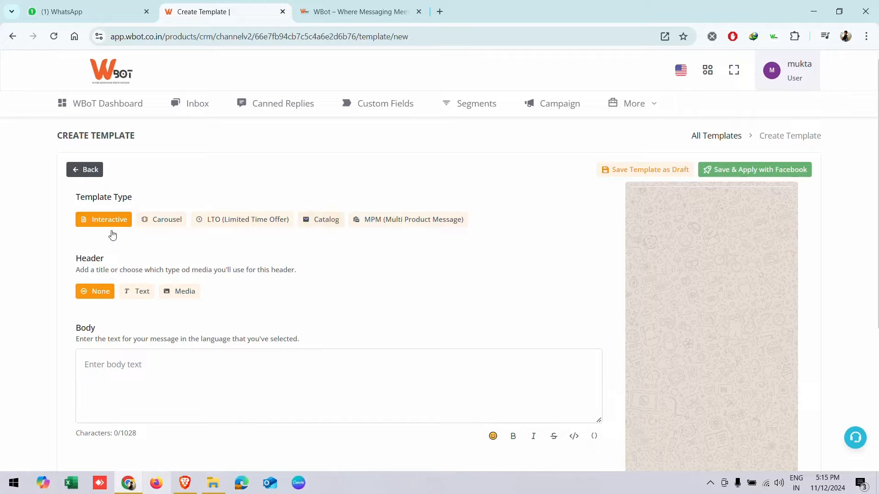
{"action": "left_click", "coordinate": [161, 224]}
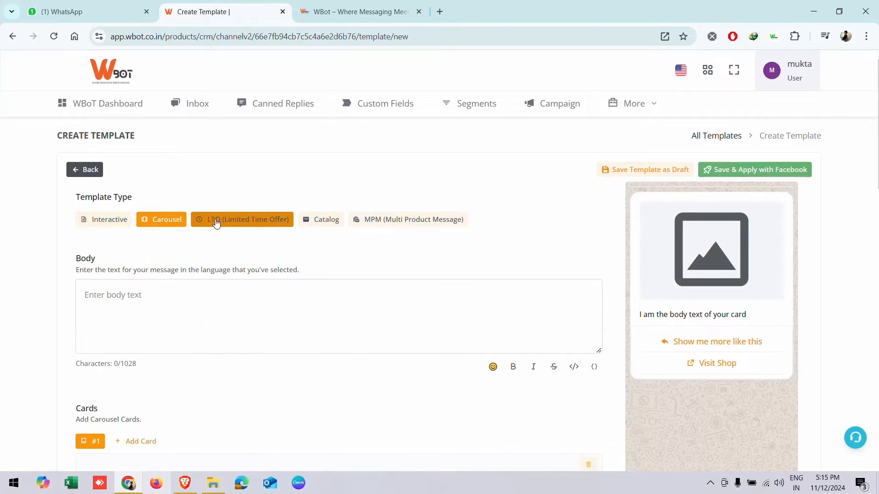
{"action": "left_click", "coordinate": [217, 222]}
{"action": "left_click", "coordinate": [304, 225]}
{"action": "left_click", "coordinate": [392, 224]}
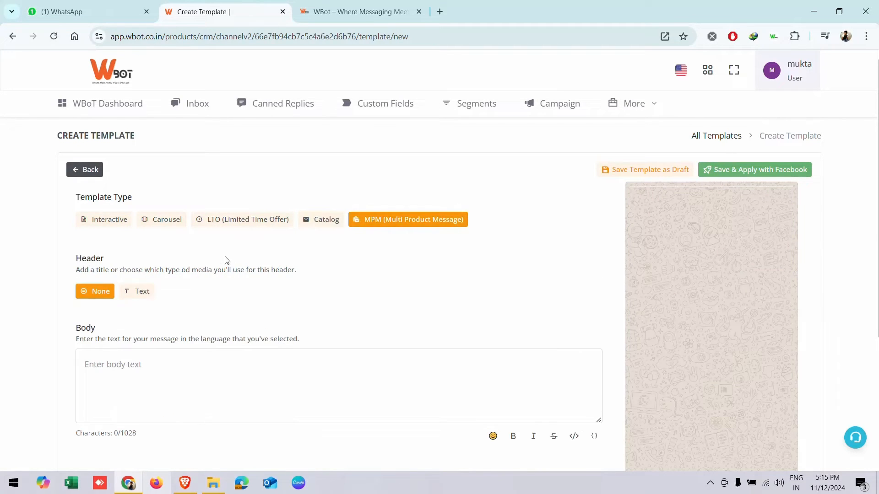
{"action": "left_click", "coordinate": [117, 223]}
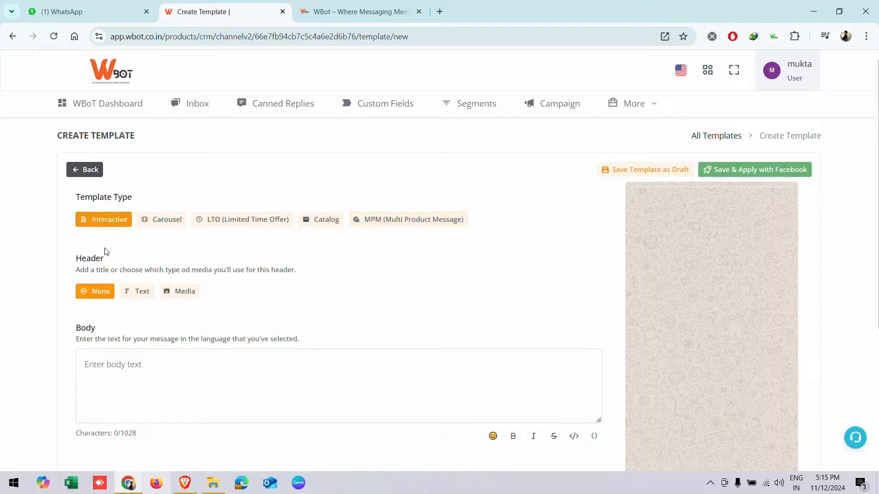
{"action": "scroll", "coordinate": [92, 244], "scroll_direction": "down", "scroll_amount": 1}
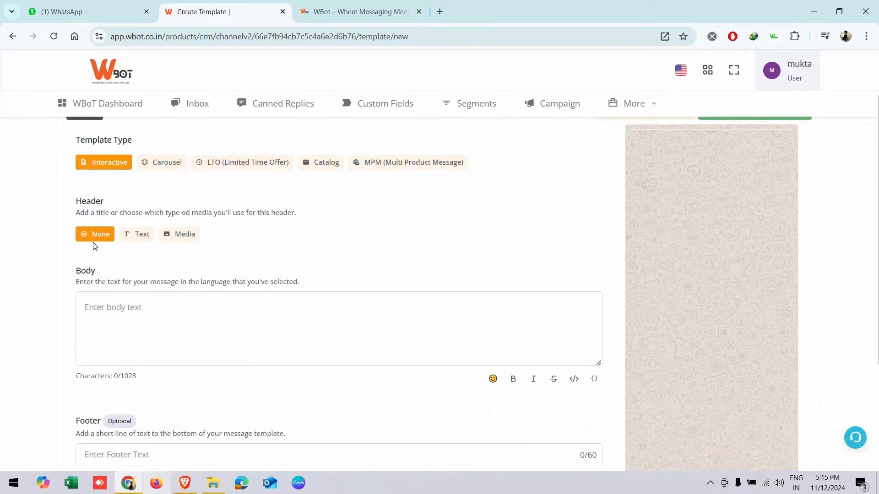
{"action": "scroll", "coordinate": [170, 286], "scroll_direction": "up", "scroll_amount": 1}
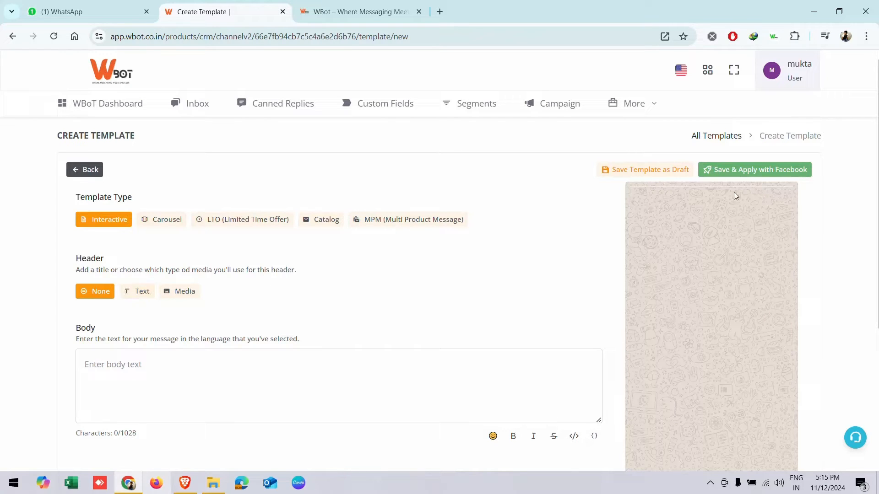
{"action": "left_click", "coordinate": [137, 289]}
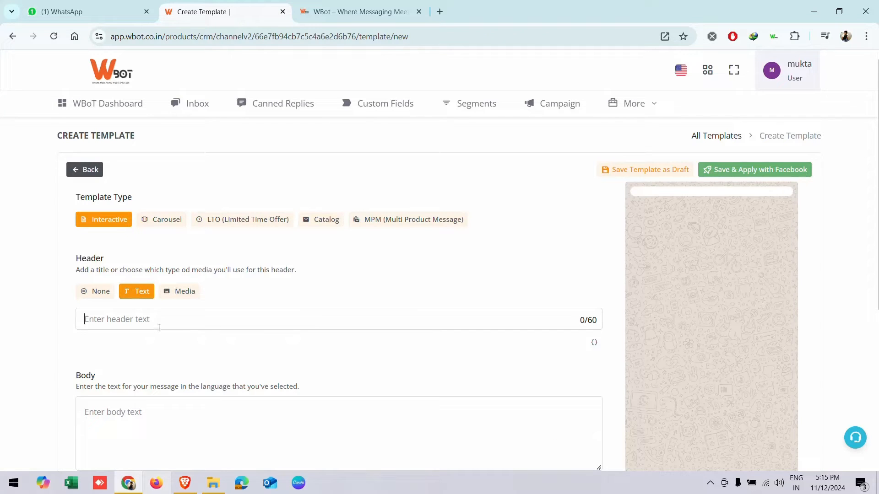
{"action": "type", "text": "dmeot esg"}
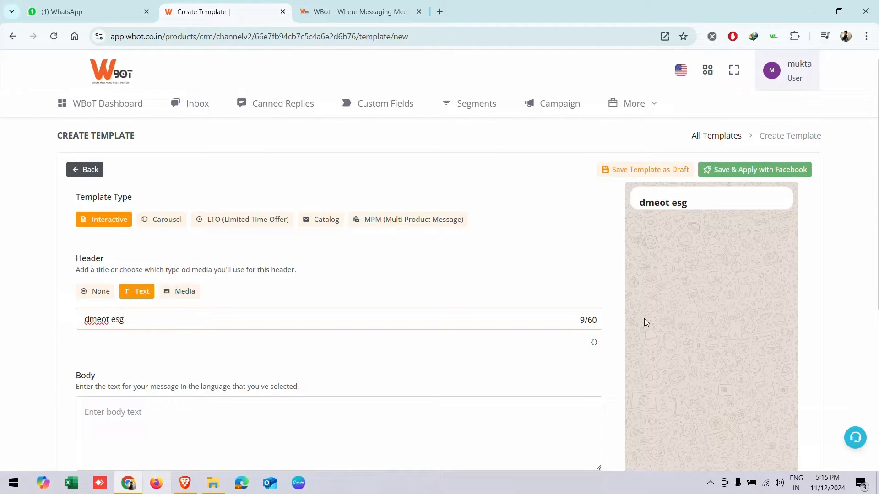
{"action": "left_click_drag", "start_coordinate": [153, 329], "coordinate": [41, 328]}
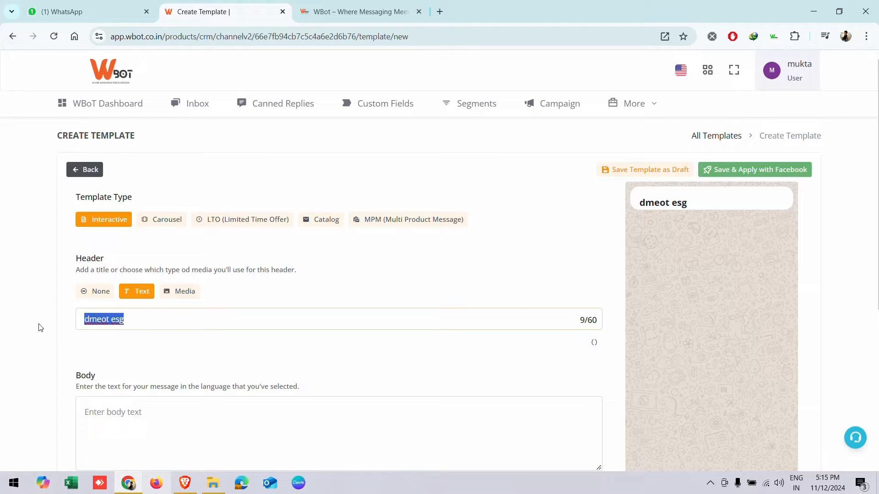
{"action": "key", "text": "BackSpace"}
{"action": "left_click", "coordinate": [179, 291]}
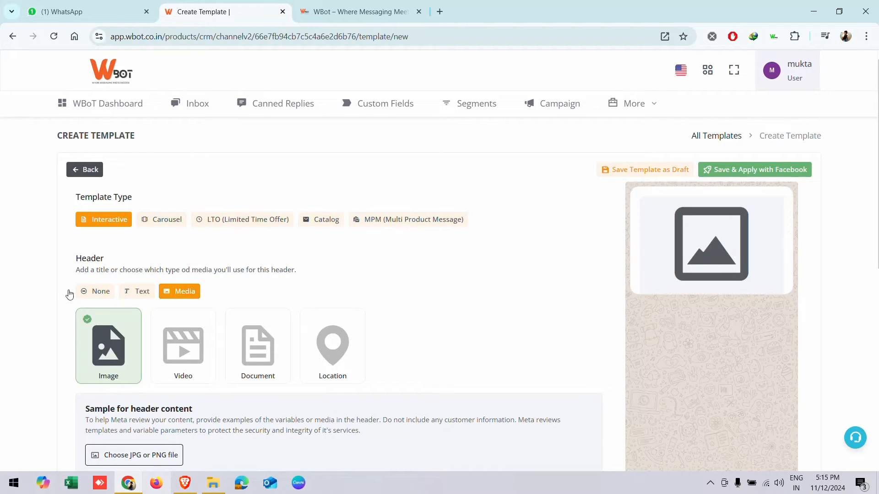
{"action": "scroll", "coordinate": [279, 318], "scroll_direction": "down", "scroll_amount": 2}
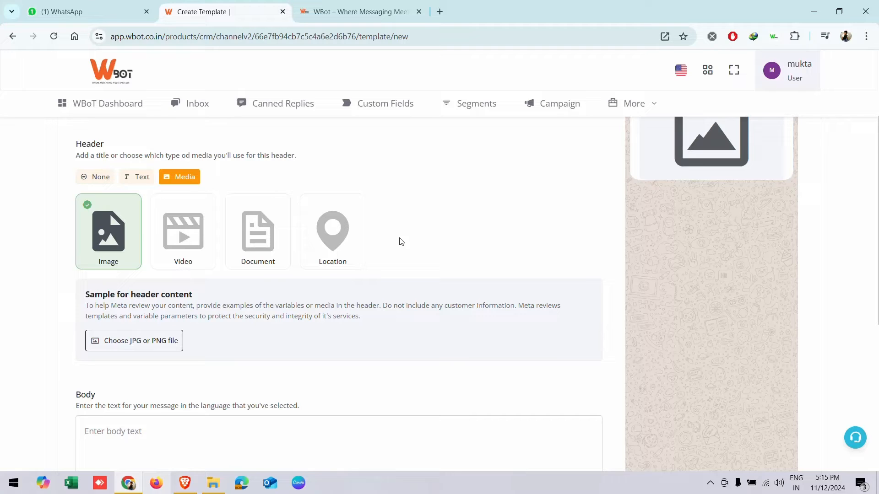
{"action": "scroll", "coordinate": [396, 244], "scroll_direction": "up", "scroll_amount": 3}
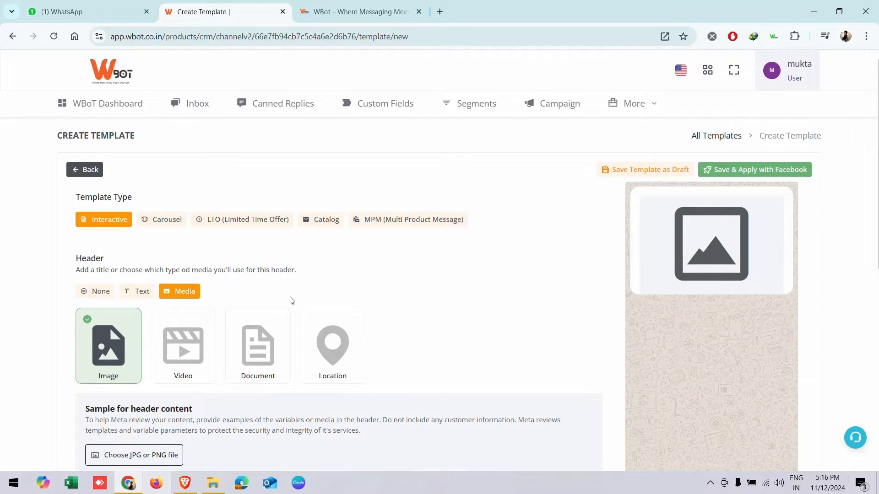
{"action": "scroll", "coordinate": [291, 301], "scroll_direction": "down", "scroll_amount": 1}
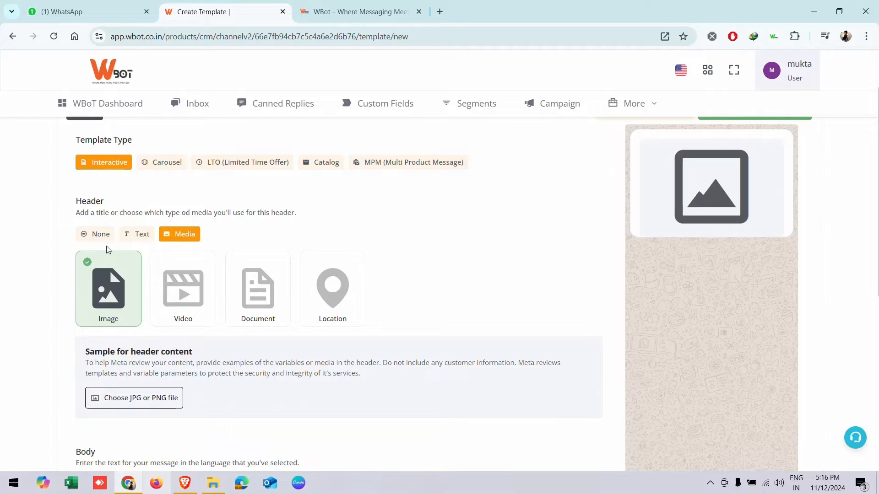
{"action": "left_click", "coordinate": [96, 234]}
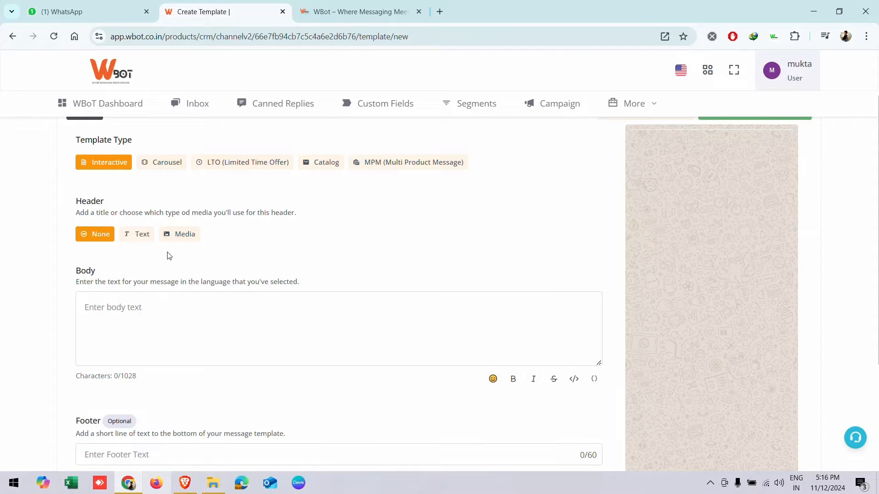
- Fill in the template body, a text header, and the footer 'demo text'
{"action": "scroll", "coordinate": [128, 325], "scroll_direction": "down", "scroll_amount": 2}
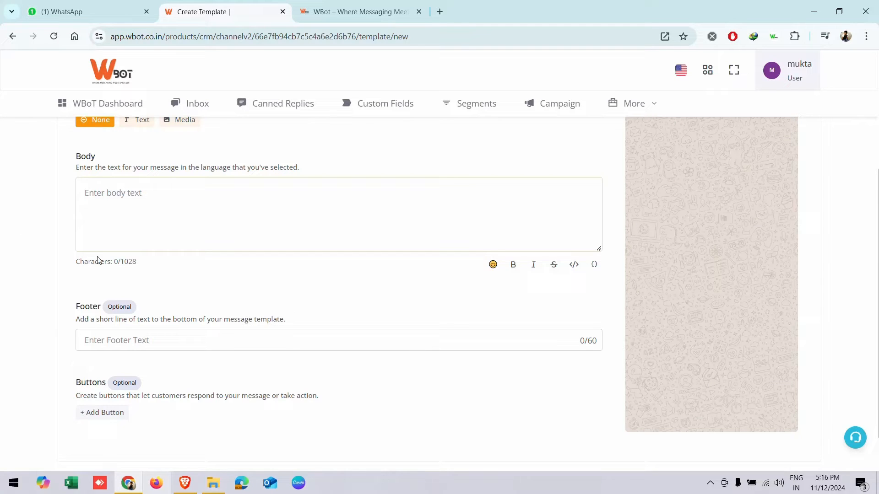
{"action": "type", "text": "dsadasdasds"}
{"action": "scroll", "coordinate": [255, 290], "scroll_direction": "up", "scroll_amount": 5}
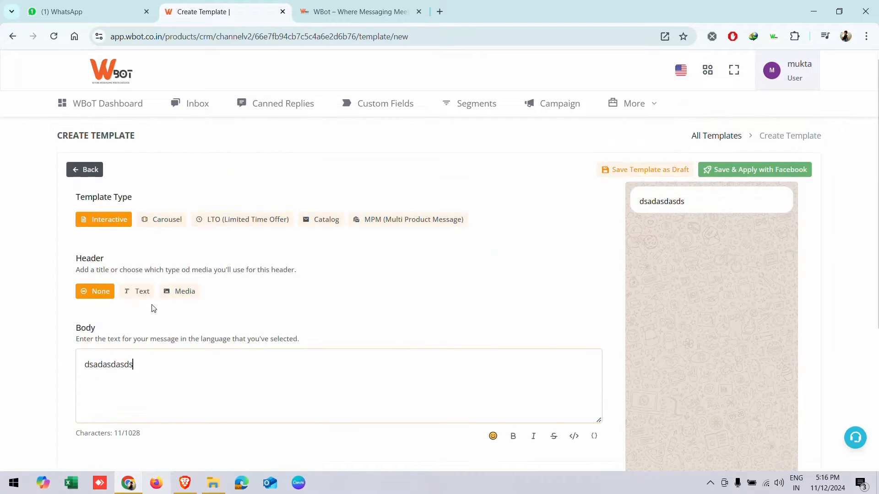
{"action": "left_click", "coordinate": [134, 292]}
{"action": "type", "text": "asdasdsadasdasdas"}
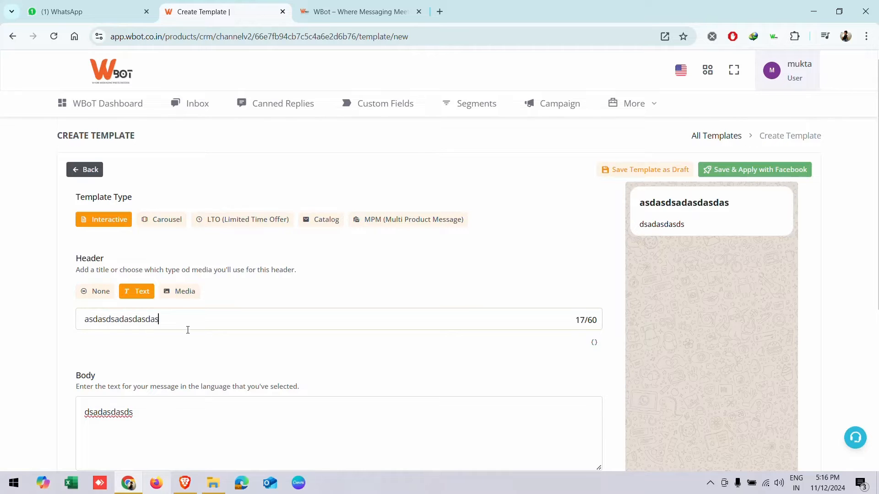
{"action": "scroll", "coordinate": [188, 329], "scroll_direction": "down", "scroll_amount": 5}
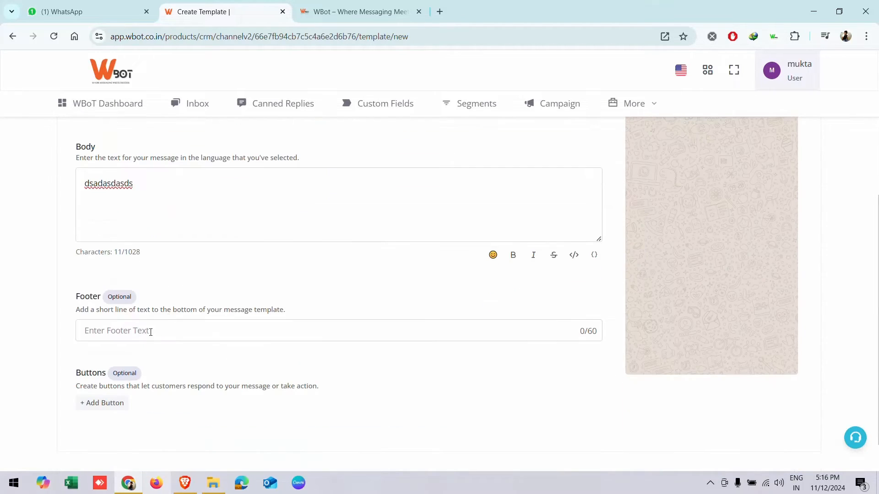
{"action": "left_click", "coordinate": [150, 332]}
{"action": "type", "text": "demo tet"}
{"action": "key", "text": "BackSpace"}
{"action": "type", "text": "xt"}
{"action": "scroll", "coordinate": [520, 328], "scroll_direction": "up", "scroll_amount": 5}
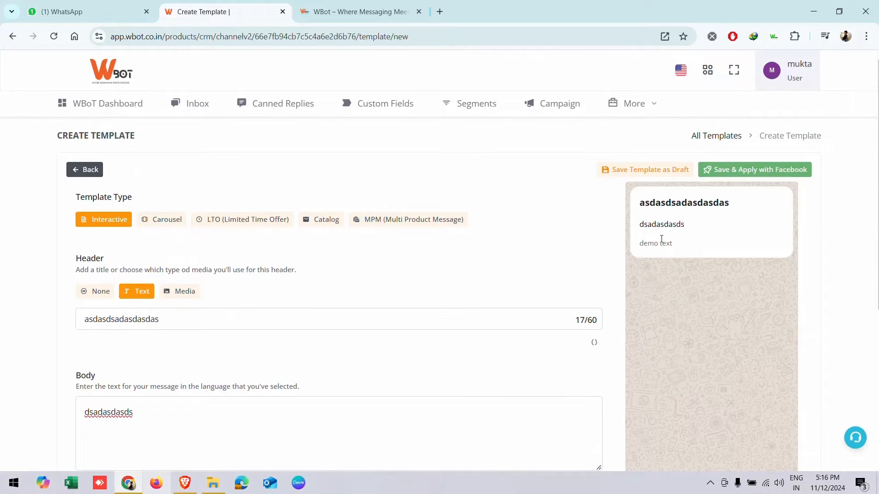
{"action": "scroll", "coordinate": [272, 311], "scroll_direction": "down", "scroll_amount": 5}
- Add a call phone button, two visit website buttons, and a STOP custom quick reply
{"action": "left_click", "coordinate": [97, 374]}
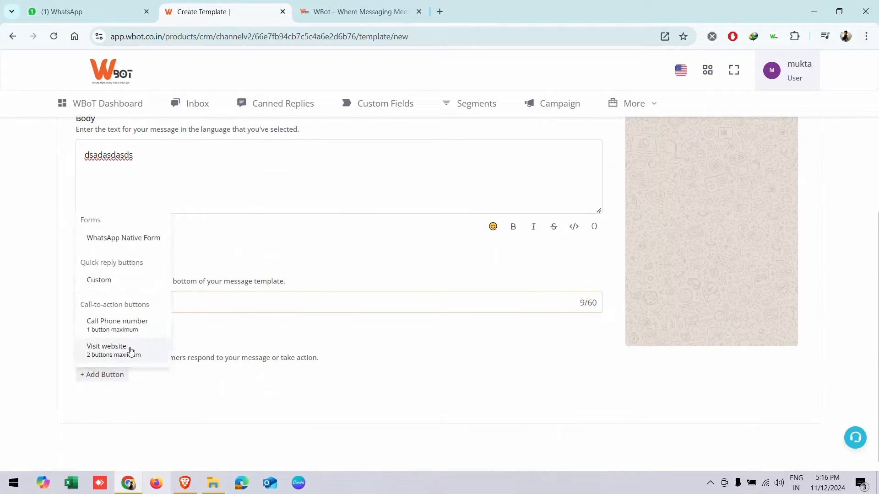
{"action": "left_click", "coordinate": [115, 323]}
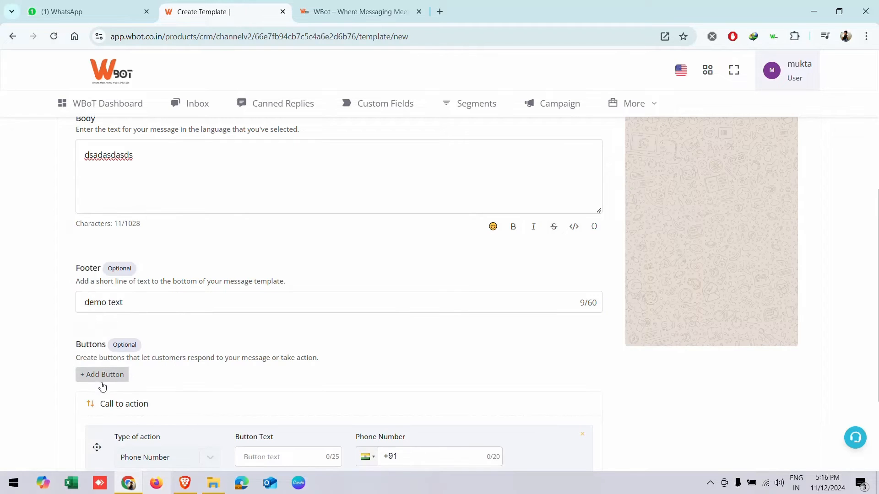
{"action": "left_click", "coordinate": [102, 375]}
{"action": "left_click", "coordinate": [113, 351]}
{"action": "left_click", "coordinate": [114, 374]}
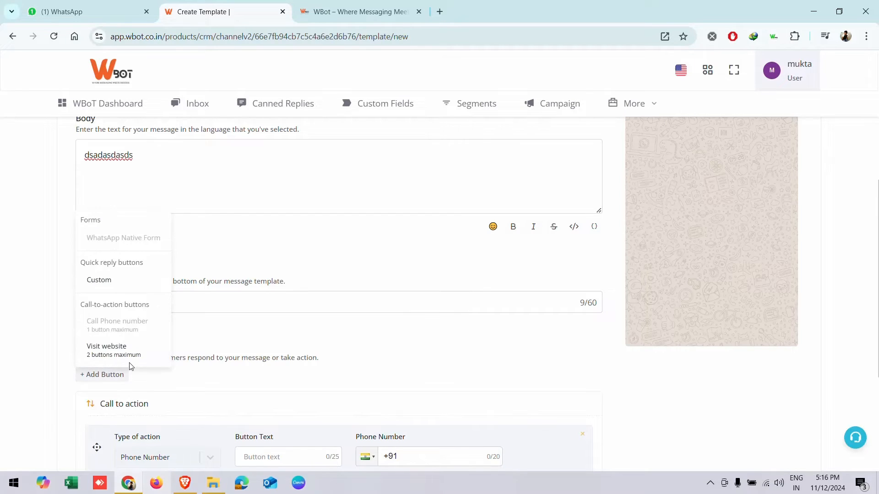
{"action": "left_click", "coordinate": [120, 353]}
{"action": "left_click", "coordinate": [114, 377]}
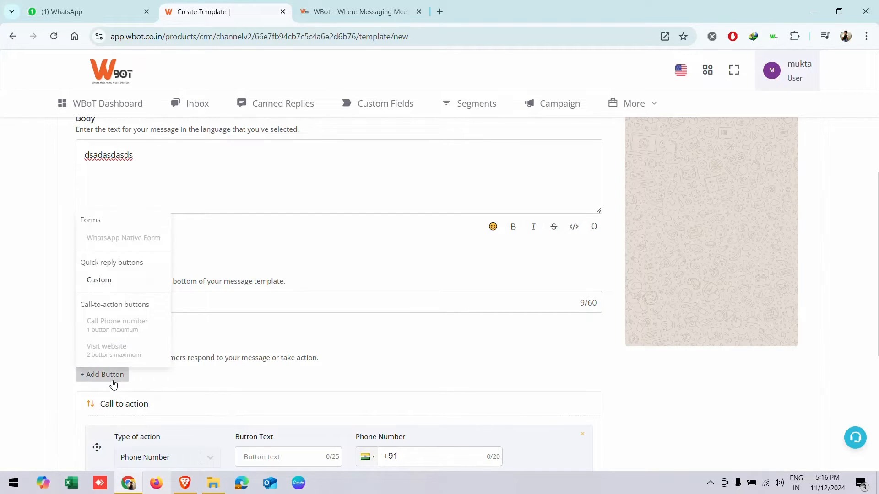
{"action": "left_click", "coordinate": [115, 278]}
{"action": "scroll", "coordinate": [169, 320], "scroll_direction": "down", "scroll_amount": 7}
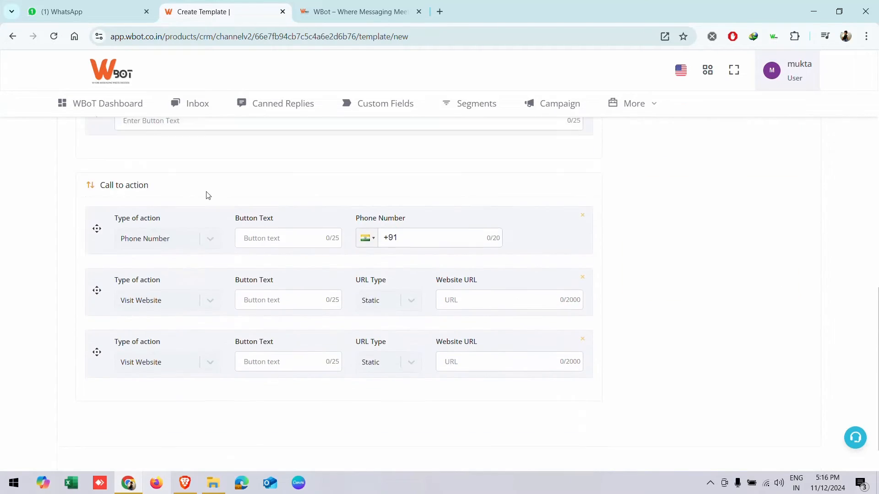
{"action": "scroll", "coordinate": [106, 280], "scroll_direction": "up", "scroll_amount": 1}
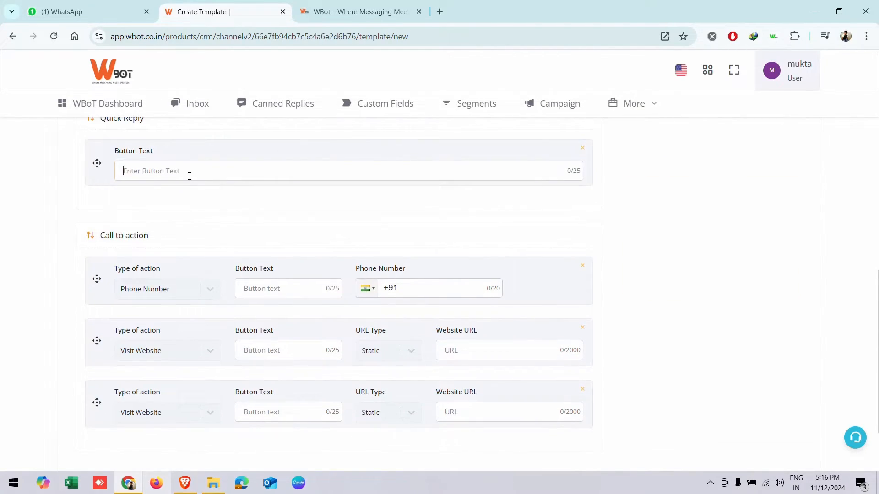
{"action": "type", "text": "STOP"}
- Review all template buttons in the preview's full button list
{"action": "scroll", "coordinate": [522, 320], "scroll_direction": "up", "scroll_amount": 15}
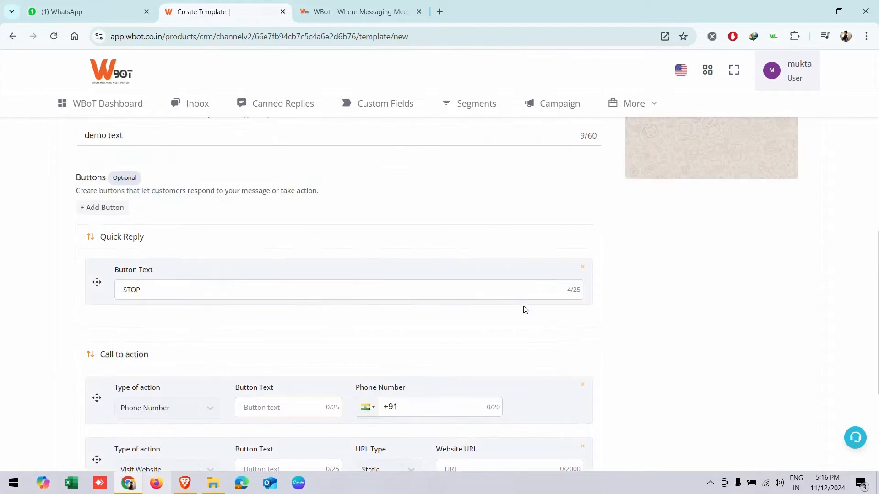
{"action": "left_click", "coordinate": [712, 288]}
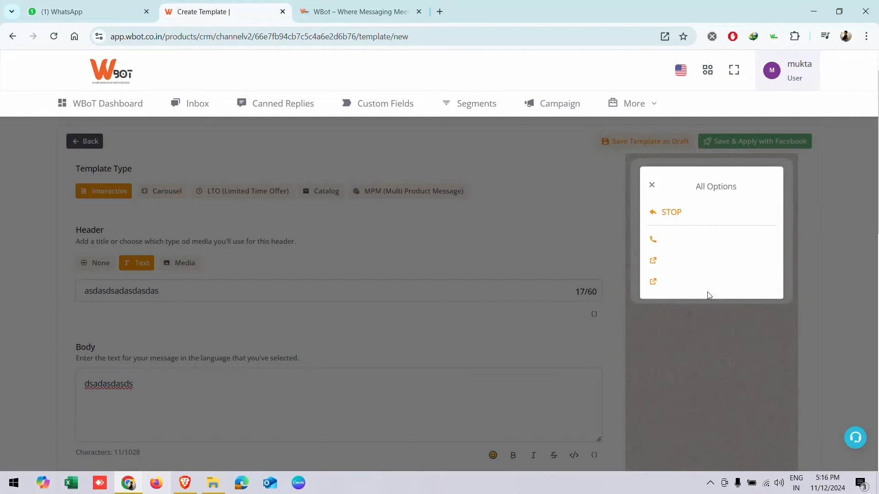
{"action": "left_click", "coordinate": [652, 183]}
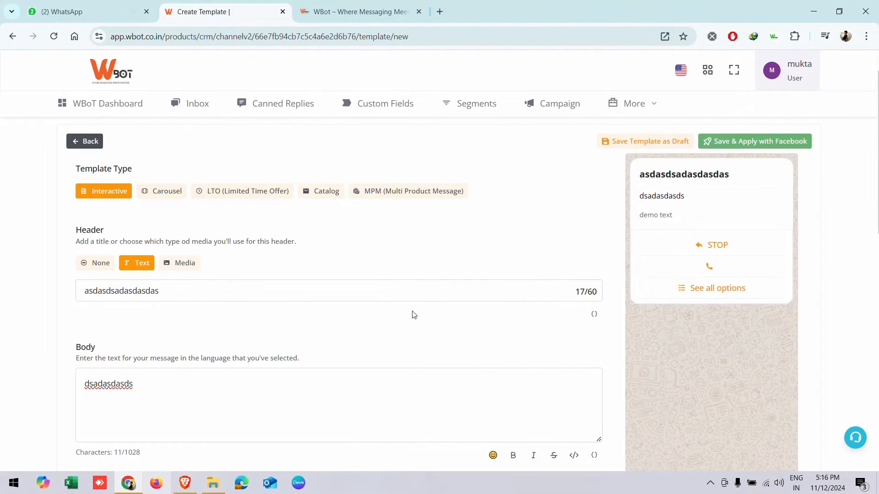
{"action": "scroll", "coordinate": [333, 279], "scroll_direction": "up", "scroll_amount": 1}
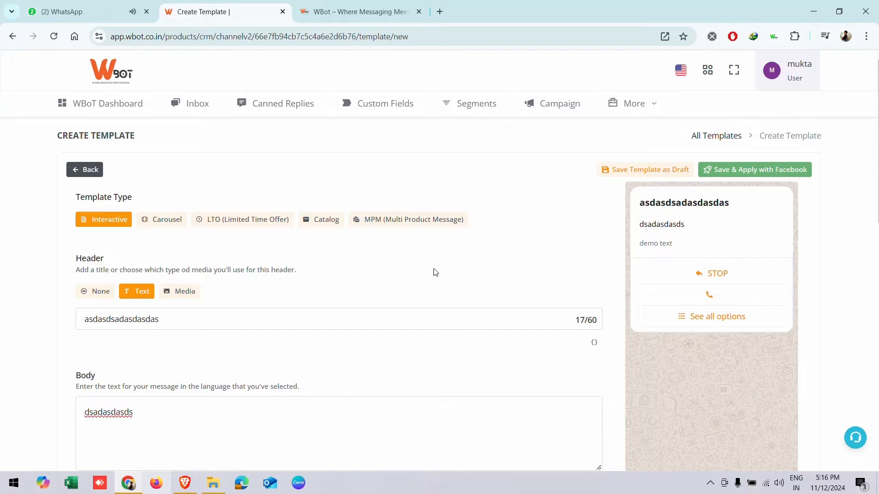
{"action": "scroll", "coordinate": [308, 316], "scroll_direction": "down", "scroll_amount": 9}
{"action": "scroll", "coordinate": [291, 314], "scroll_direction": "up", "scroll_amount": 4}
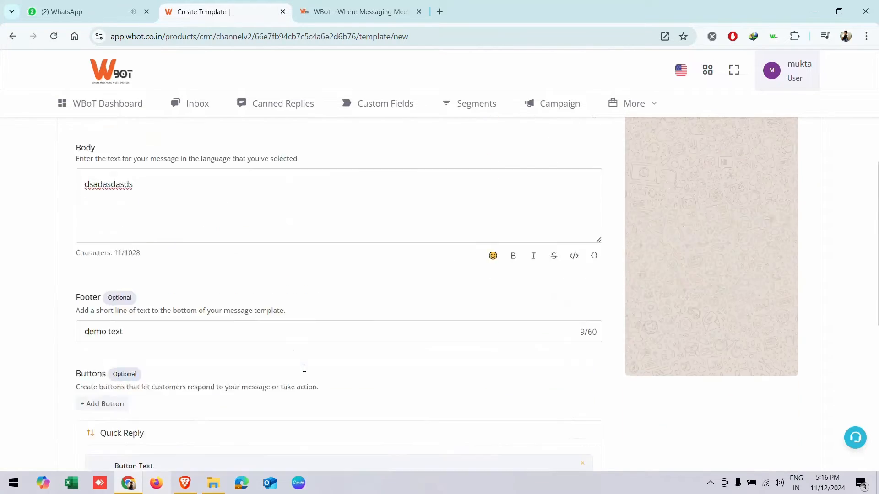
{"action": "scroll", "coordinate": [304, 369], "scroll_direction": "up", "scroll_amount": 5}
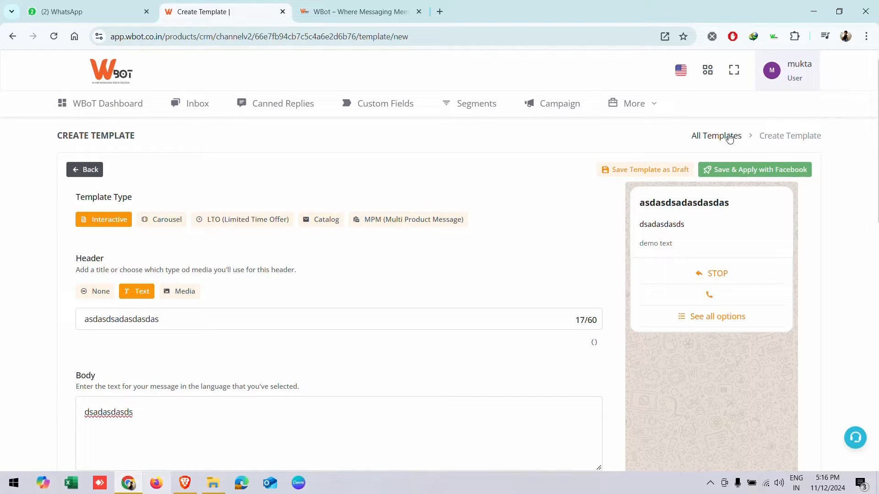
- Return to All Templates, sync the templates twice, and open Bulk Template Clone
{"action": "left_click", "coordinate": [715, 136]}
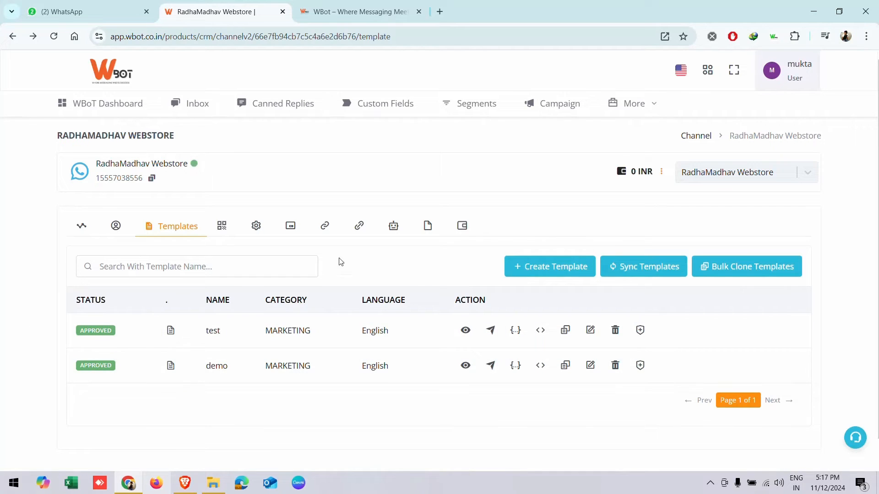
{"action": "left_click", "coordinate": [640, 274]}
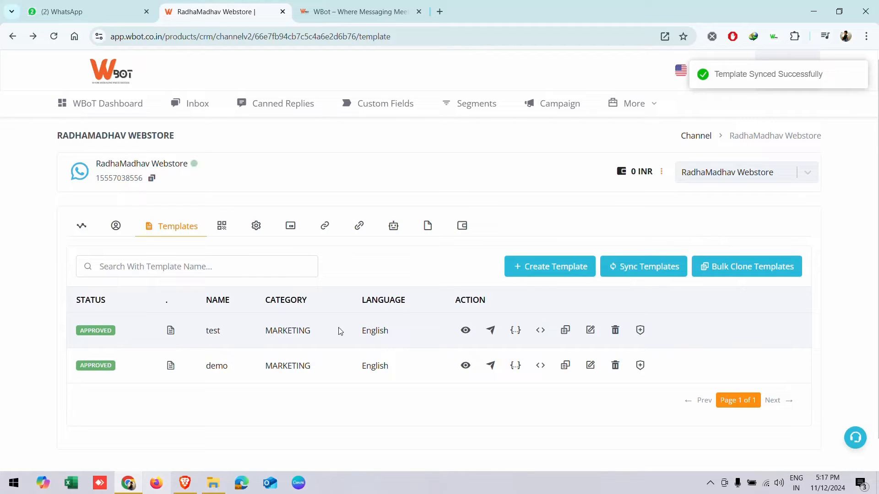
{"action": "left_click", "coordinate": [627, 272]}
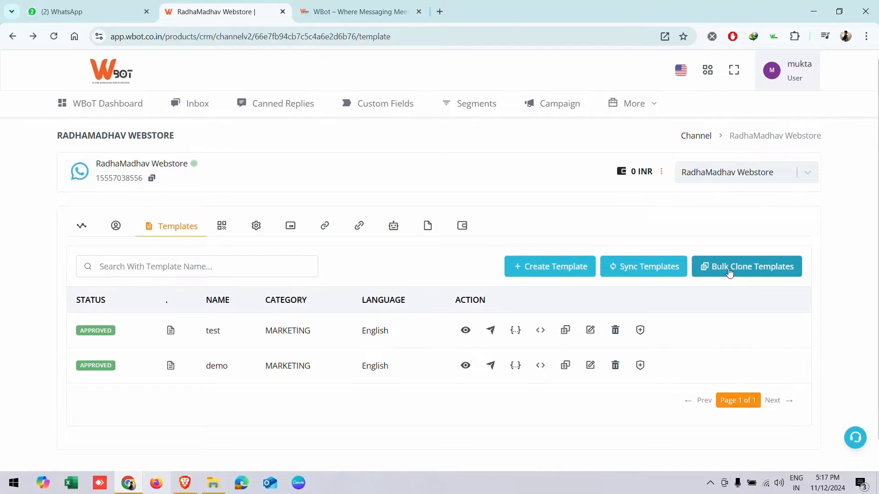
{"action": "left_click", "coordinate": [729, 273]}
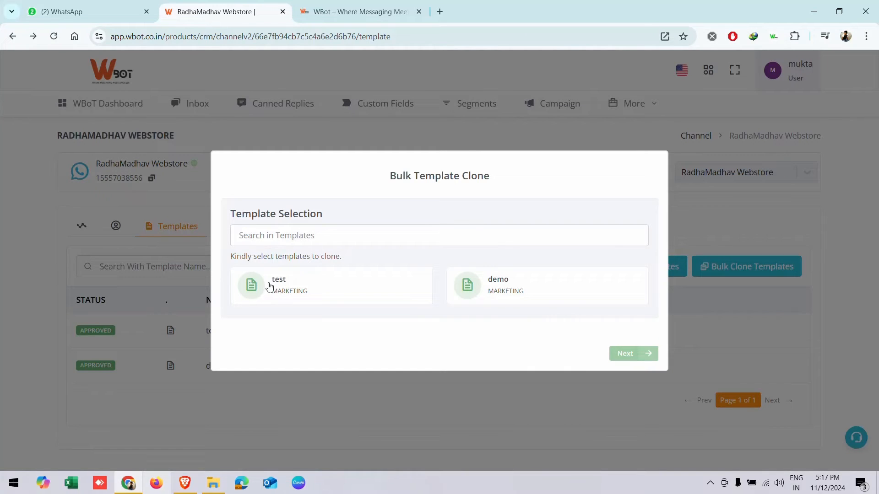
{"action": "left_click", "coordinate": [269, 287]}
{"action": "left_click", "coordinate": [500, 290]}
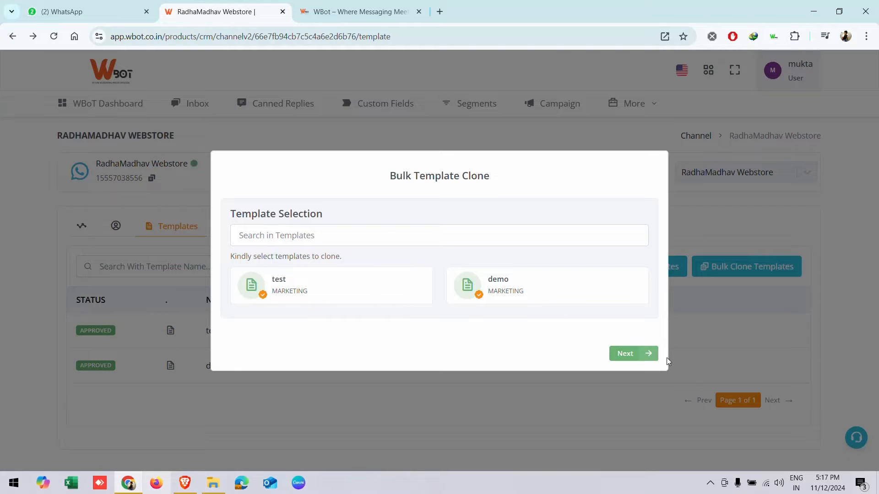
{"action": "left_click", "coordinate": [629, 354]}
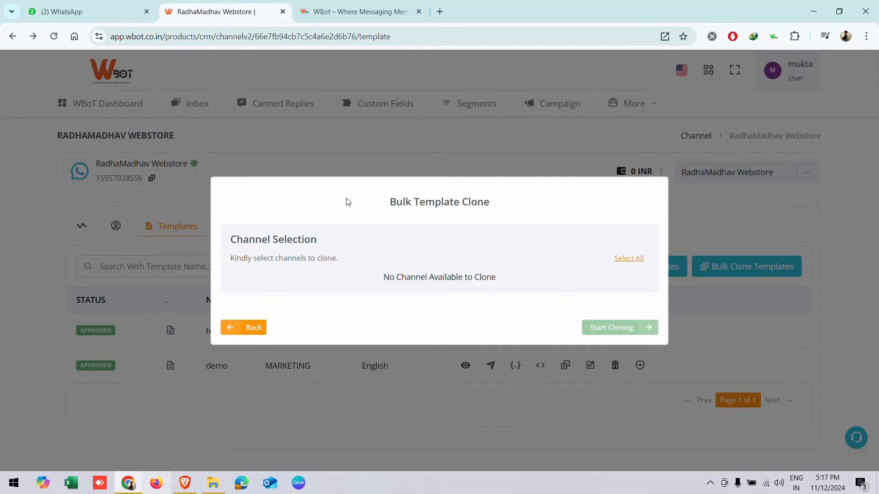
{"action": "left_click", "coordinate": [252, 332]}
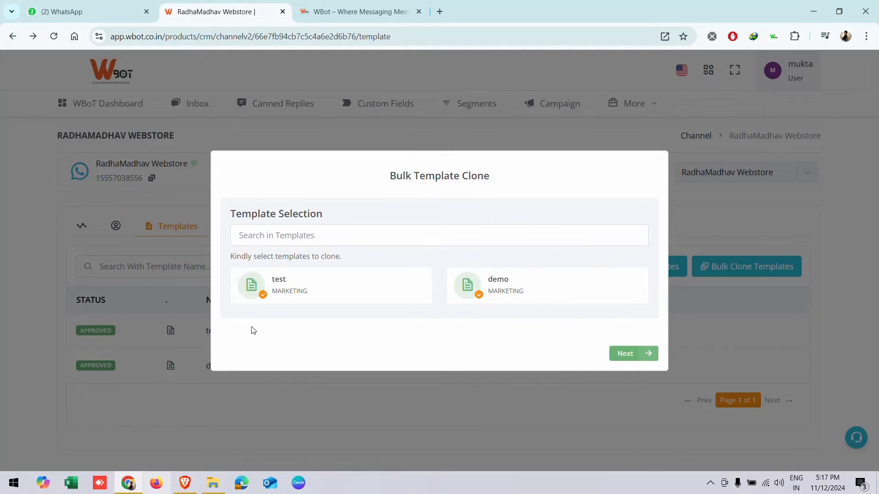
{"action": "left_click", "coordinate": [328, 435]}
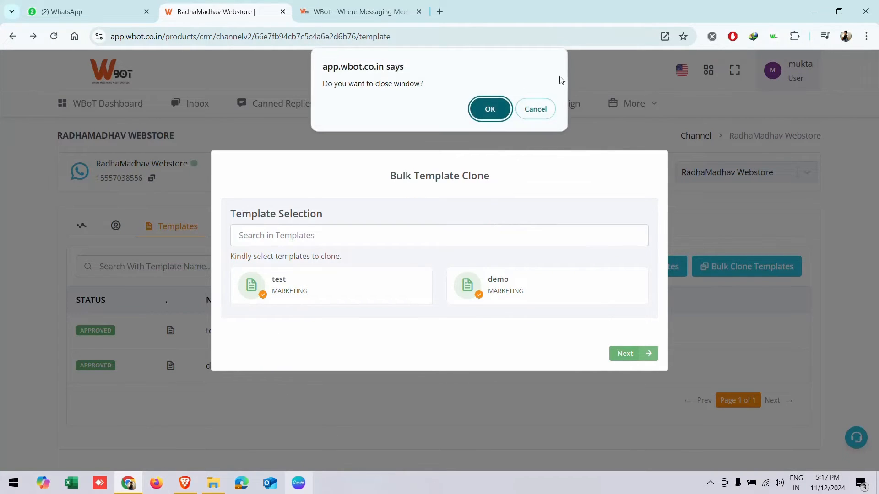
{"action": "left_click", "coordinate": [480, 110]}
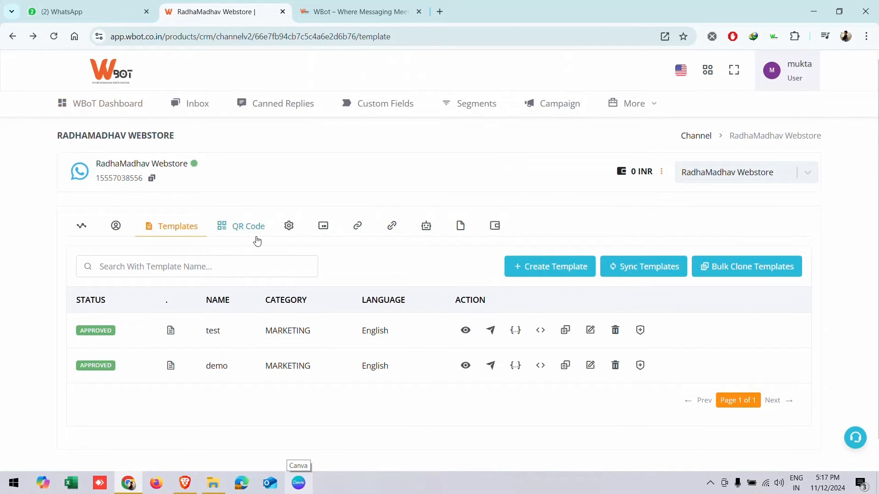
{"action": "left_click", "coordinate": [112, 110]}
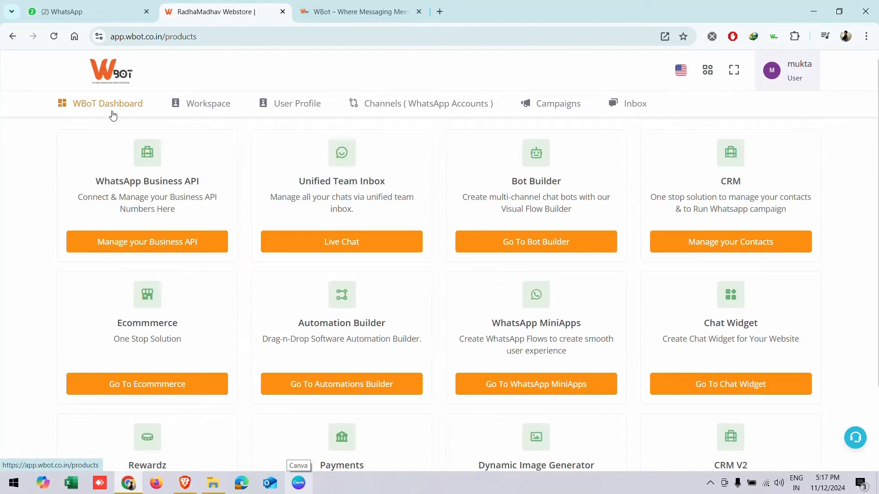
{"action": "left_click", "coordinate": [712, 246]}
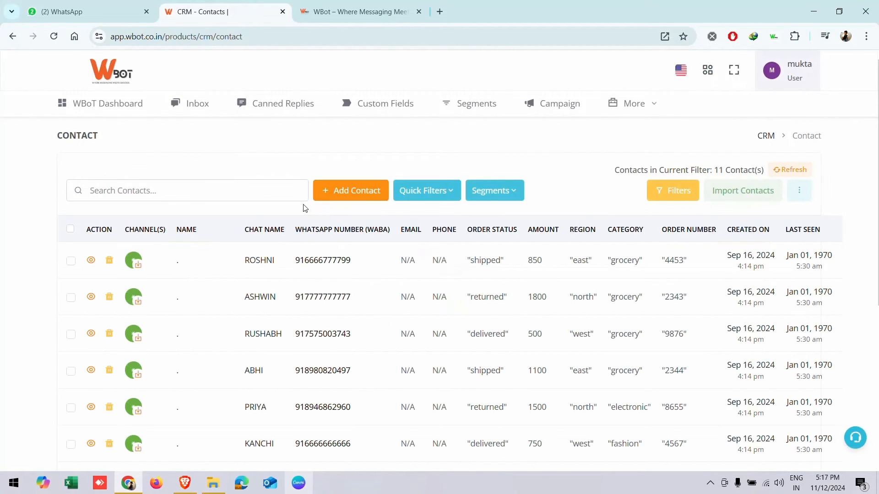
{"action": "scroll", "coordinate": [293, 215], "scroll_direction": "down", "scroll_amount": 3}
{"action": "scroll", "coordinate": [290, 182], "scroll_direction": "up", "scroll_amount": 3}
{"action": "scroll", "coordinate": [276, 288], "scroll_direction": "down", "scroll_amount": 4}
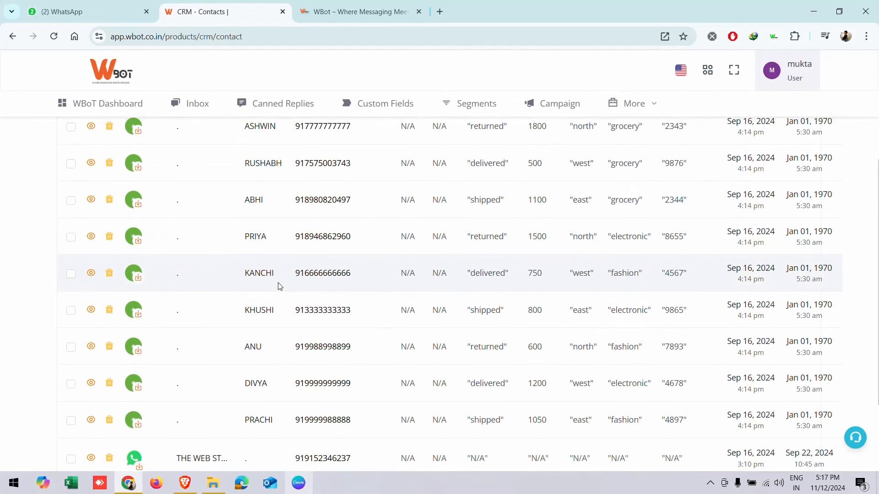
{"action": "scroll", "coordinate": [279, 285], "scroll_direction": "up", "scroll_amount": 4}
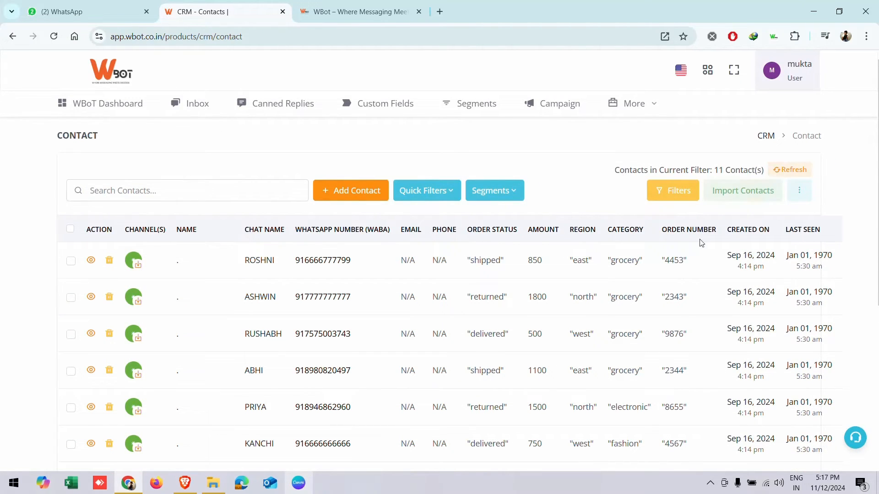
{"action": "left_click", "coordinate": [372, 192]}
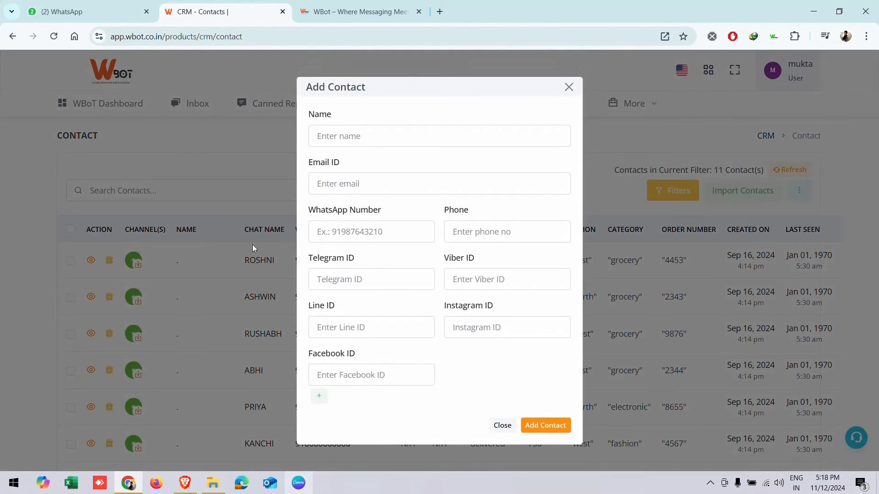
{"action": "left_click", "coordinate": [568, 88]}
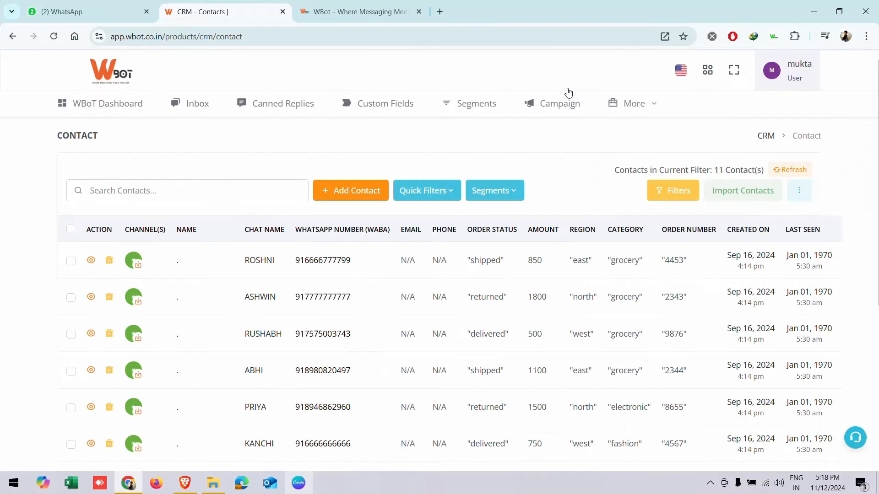
{"action": "left_click", "coordinate": [743, 190]}
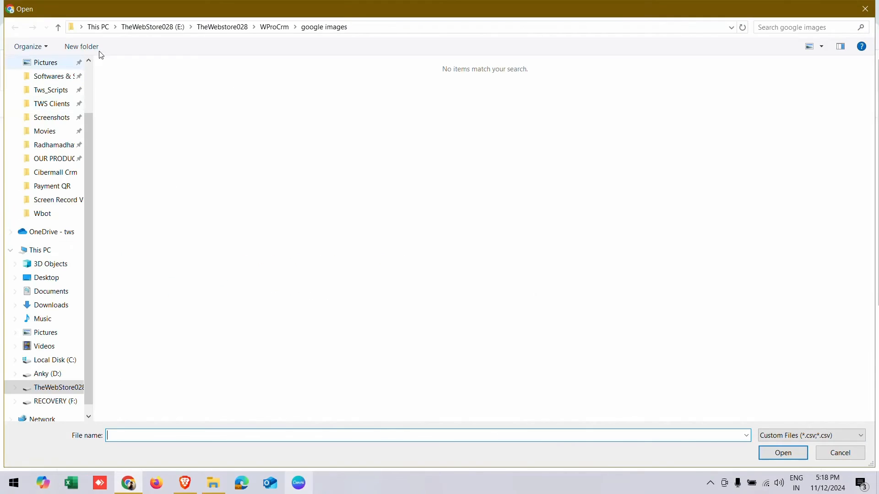
{"action": "left_click", "coordinate": [865, 9]}
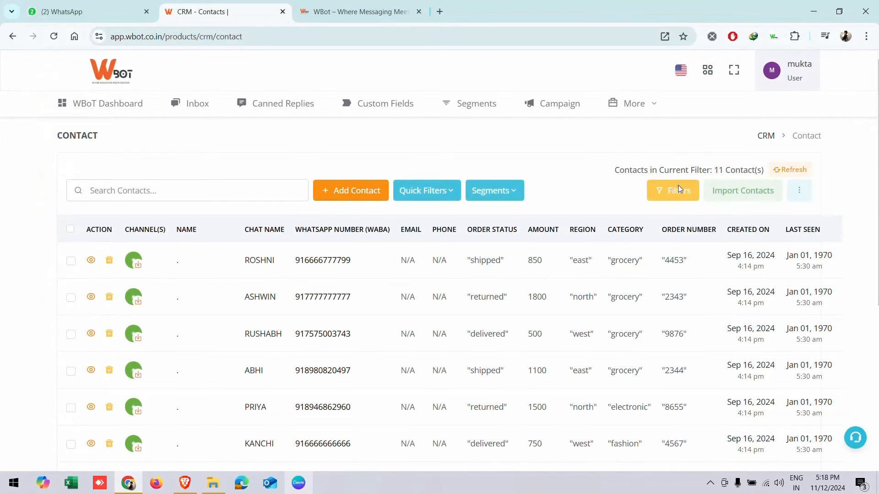
{"action": "left_click", "coordinate": [799, 179]}
- Export all contacts and download the exported contacts file
{"action": "left_click", "coordinate": [796, 192]}
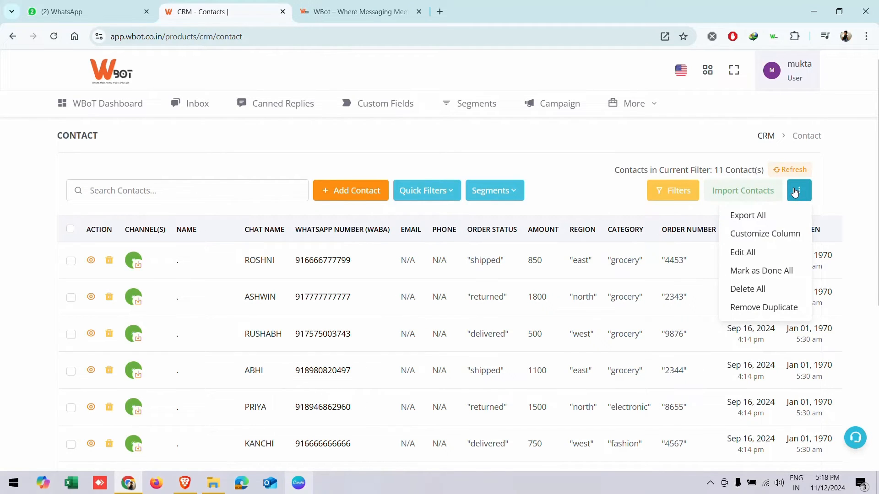
{"action": "left_click", "coordinate": [748, 216]}
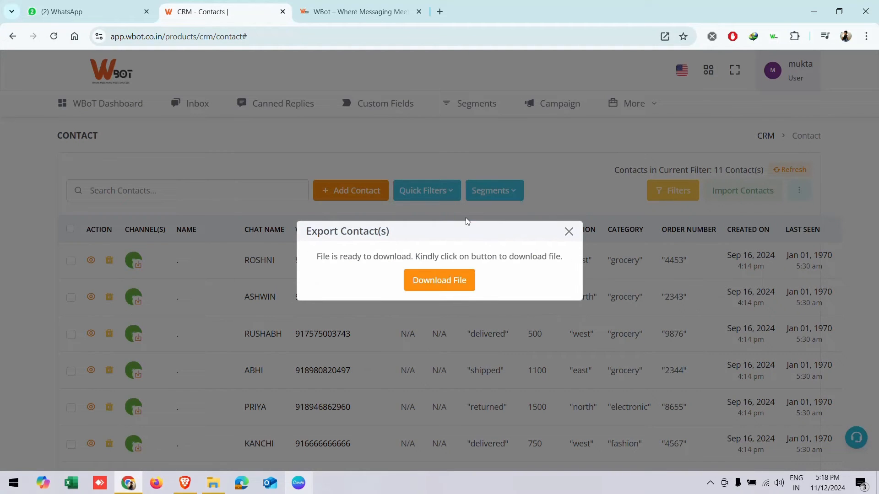
{"action": "left_click", "coordinate": [440, 280]}
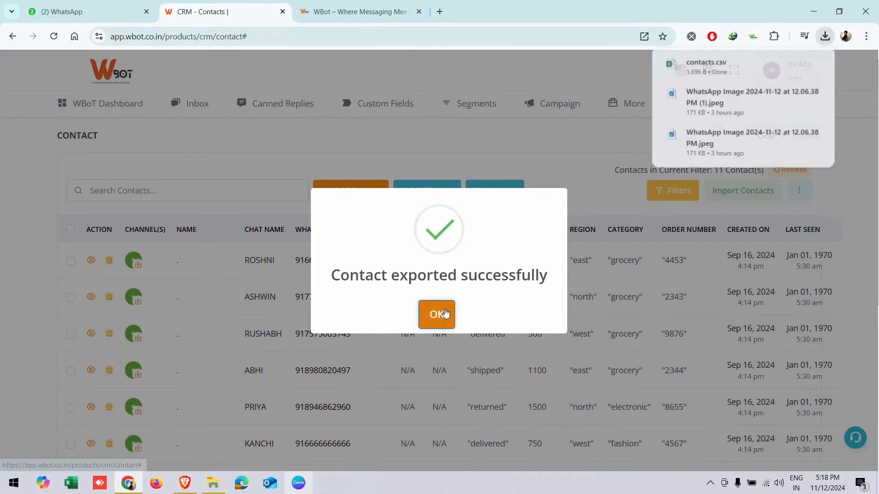
{"action": "left_click", "coordinate": [443, 315]}
- Open the downloaded contacts.csv in Excel from the browser downloads panel
{"action": "left_click", "coordinate": [824, 37]}
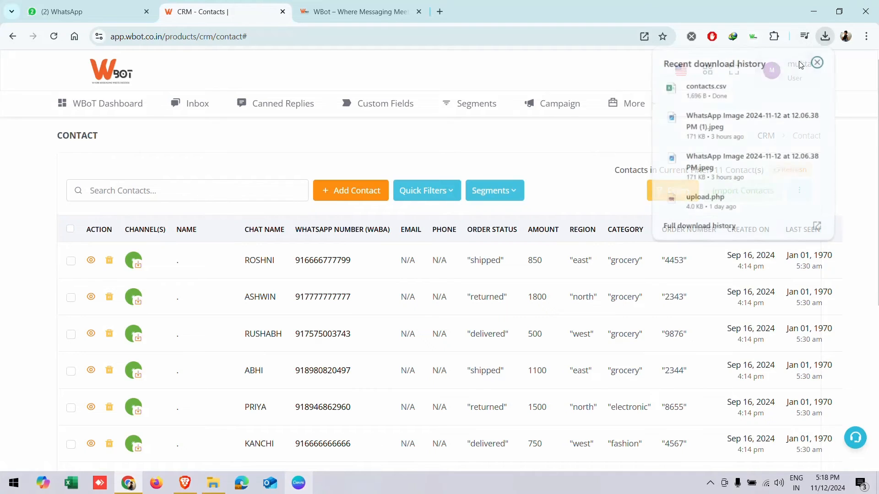
{"action": "right_click", "coordinate": [734, 95]}
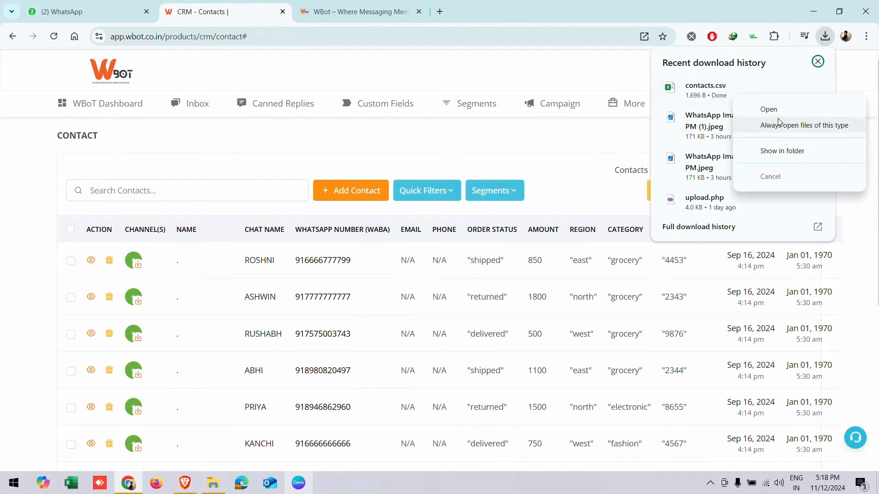
{"action": "left_click", "coordinate": [771, 110]}
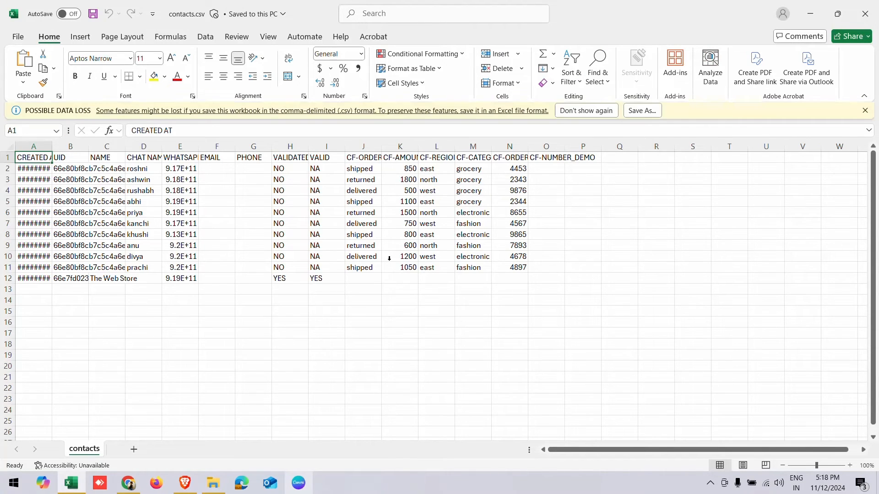
- Clear the existing contact data from rows 2 through 12
{"action": "left_click_drag", "start_coordinate": [48, 151], "coordinate": [393, 252]}
{"action": "left_click", "coordinate": [466, 248]}
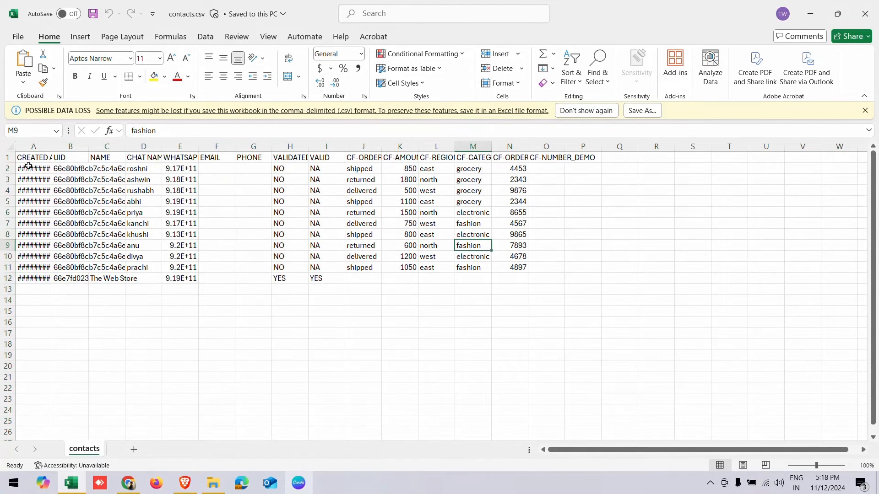
{"action": "left_click_drag", "start_coordinate": [28, 166], "coordinate": [533, 270]}
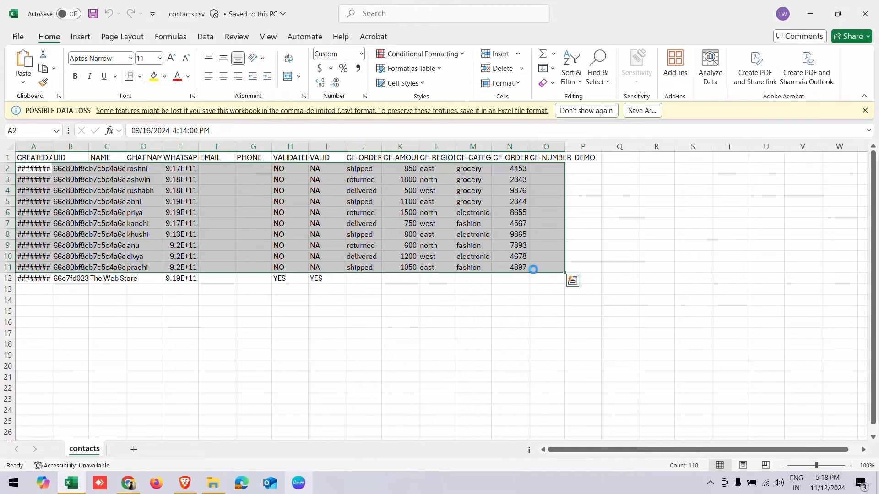
{"action": "key", "text": "Delete"}
{"action": "left_click_drag", "start_coordinate": [39, 250], "coordinate": [361, 315]}
{"action": "key", "text": "Delete"}
{"action": "left_click", "coordinate": [303, 269]}
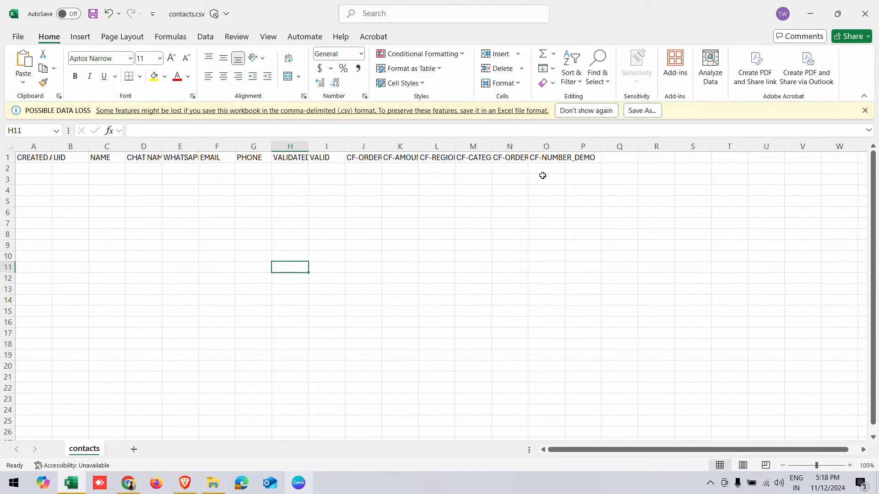
- Autofit columns D through O to their headers, including WHATSAPP NUMBER
{"action": "double_click", "coordinate": [565, 146]}
{"action": "double_click", "coordinate": [527, 146]}
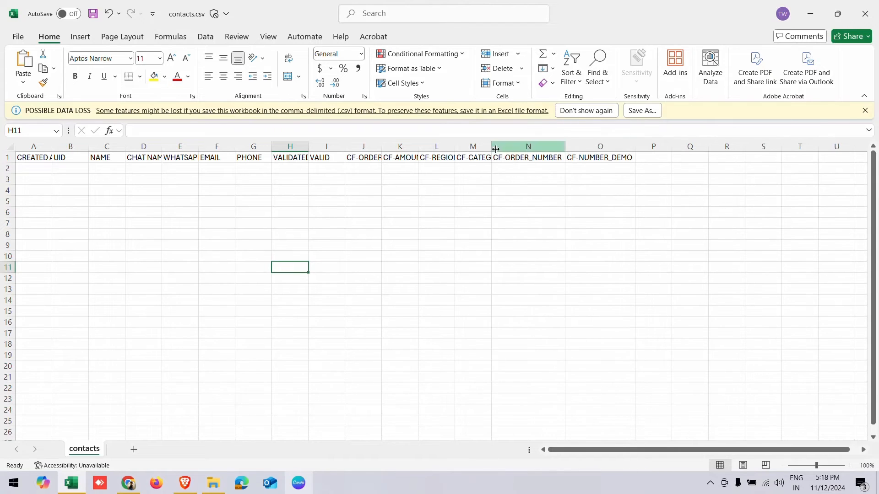
{"action": "double_click", "coordinate": [491, 146]}
{"action": "double_click", "coordinate": [455, 146]}
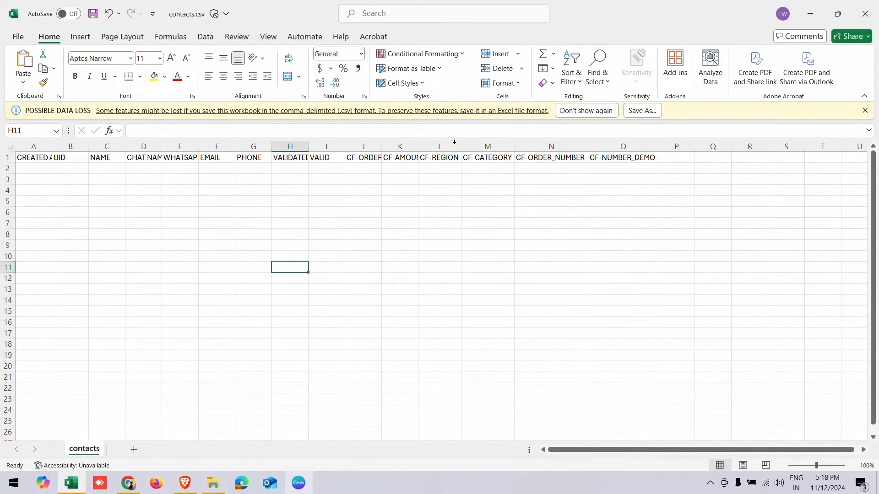
{"action": "double_click", "coordinate": [418, 147]}
{"action": "double_click", "coordinate": [382, 146]}
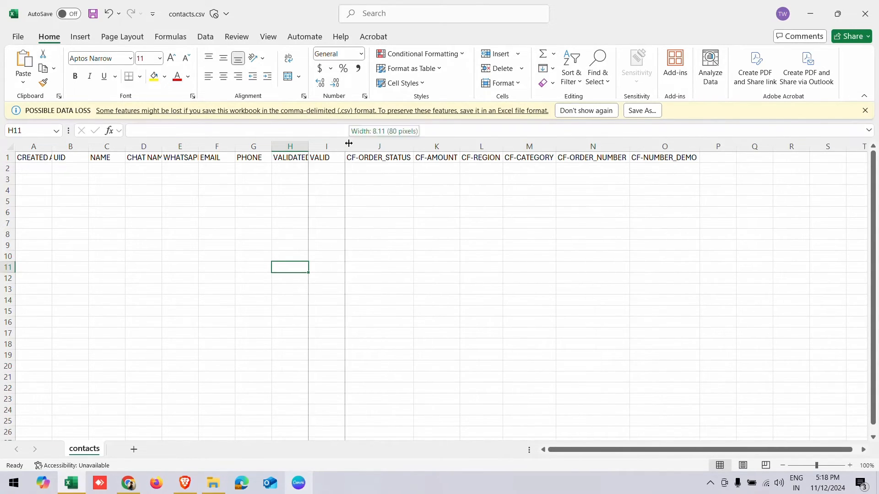
{"action": "double_click", "coordinate": [345, 146]}
{"action": "double_click", "coordinate": [311, 144]}
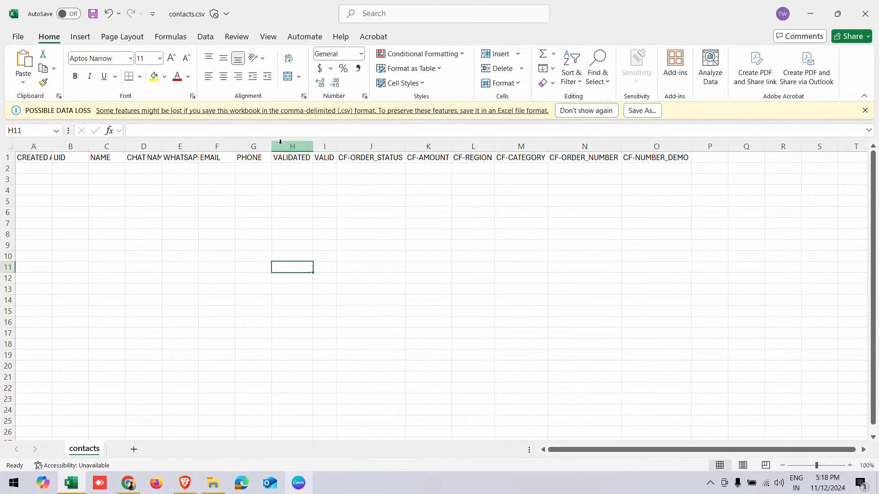
{"action": "double_click", "coordinate": [272, 146]}
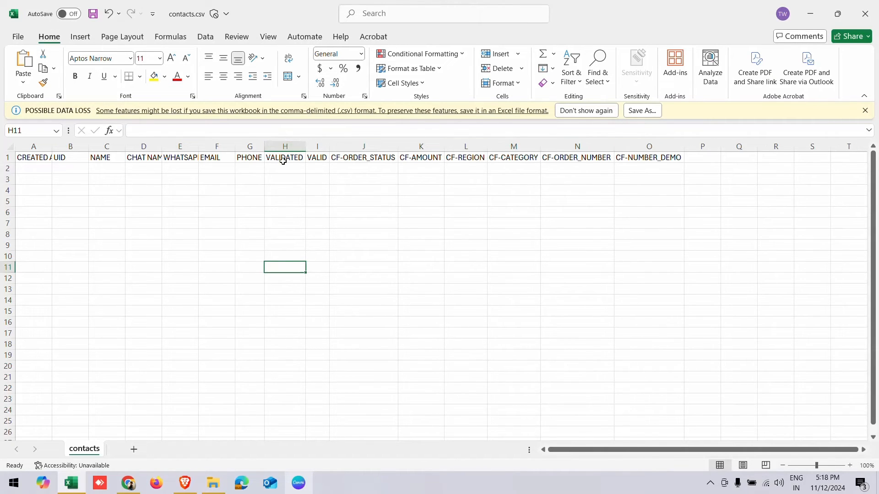
{"action": "double_click", "coordinate": [161, 146]}
{"action": "left_click", "coordinate": [118, 169]}
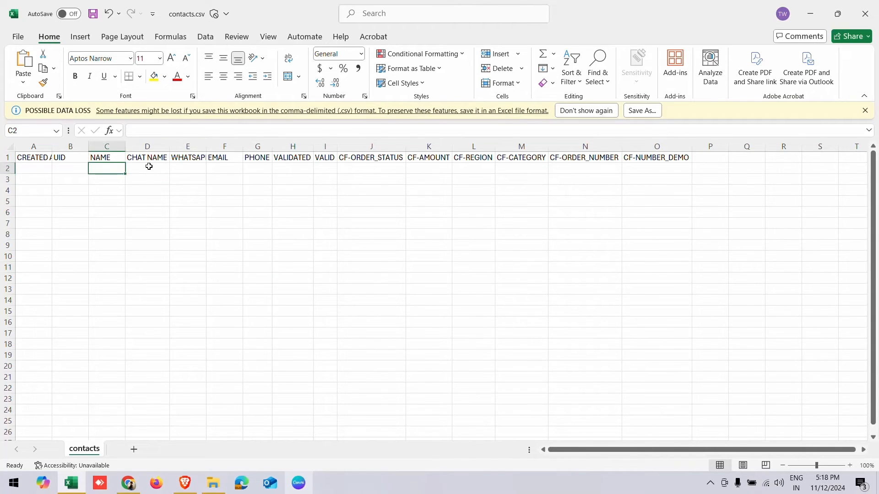
{"action": "left_click", "coordinate": [150, 168]}
{"action": "left_click", "coordinate": [191, 169]}
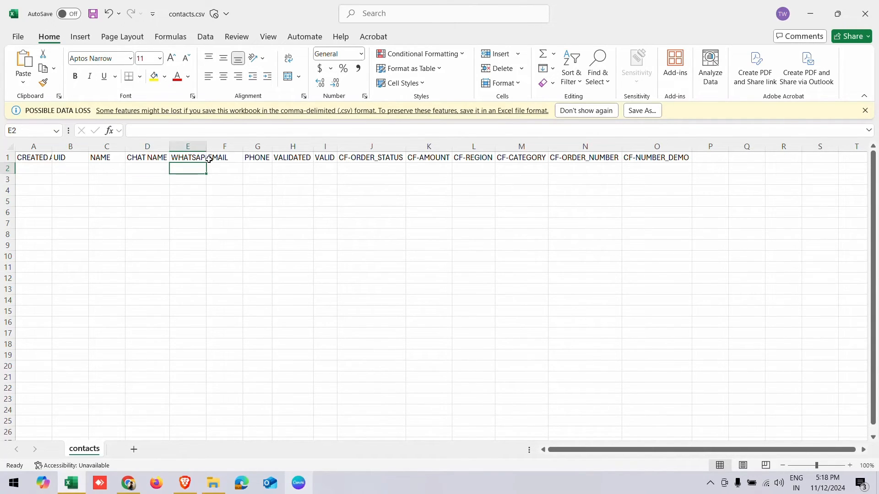
{"action": "double_click", "coordinate": [206, 147]}
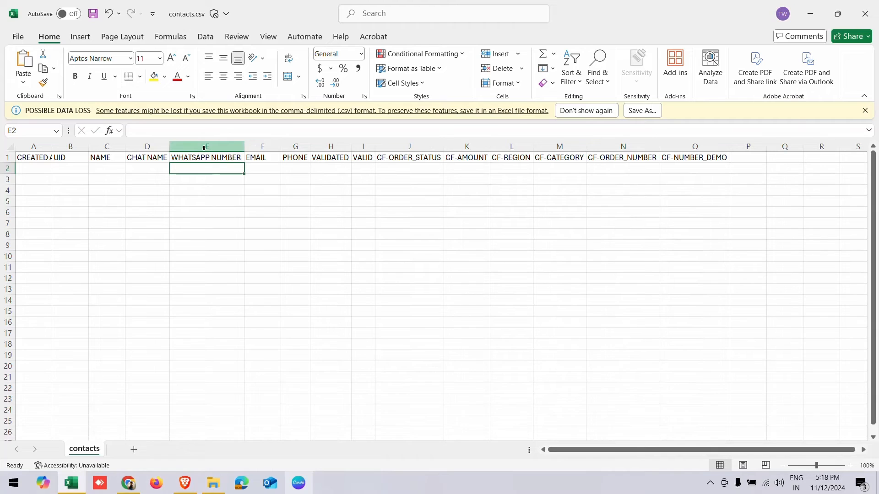
{"action": "left_click_drag", "start_coordinate": [112, 168], "coordinate": [202, 169]}
- Enter the first contact's name in C2, reuse it as chat name, and add the WhatsApp number
{"action": "left_click", "coordinate": [110, 169]}
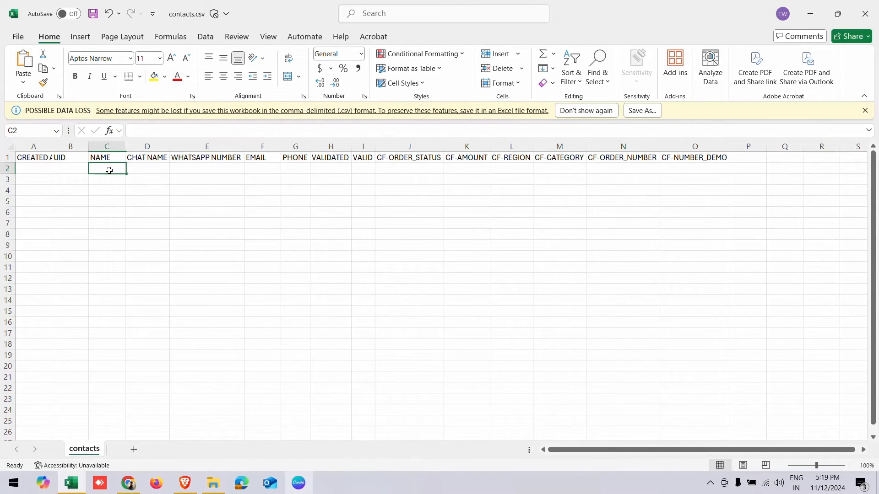
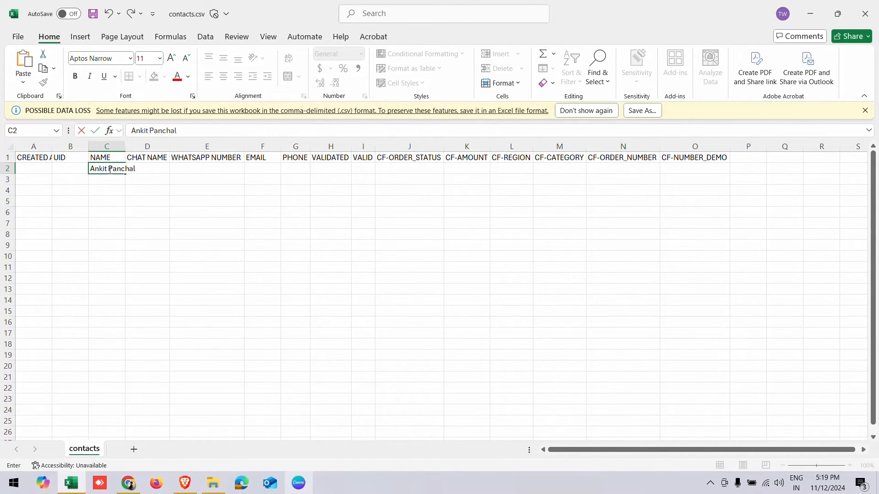
{"action": "key", "text": "Tab"}
{"action": "left_click", "coordinate": [110, 170]}
{"action": "key", "text": "ctrl+c"}
{"action": "key", "text": "Tab"}
{"action": "key", "text": "ctrl+v"}
{"action": "key", "text": "Tab"}
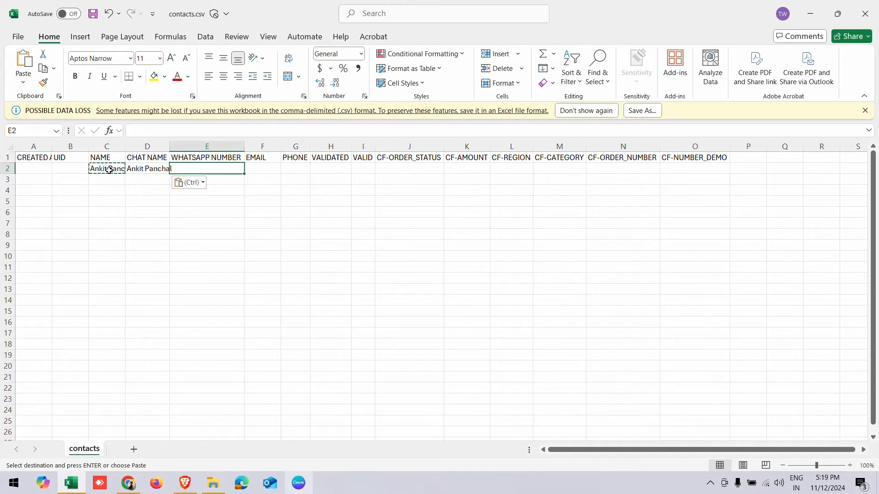
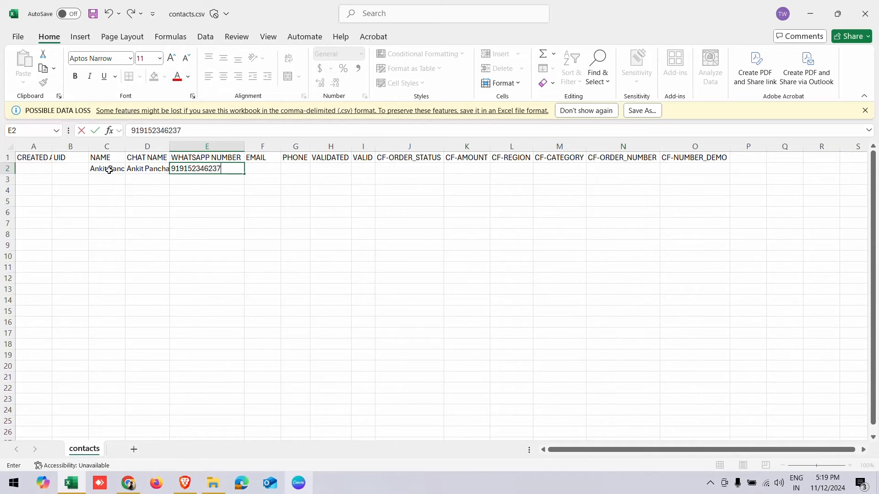
{"action": "key", "text": "Return"}
- Enter the second contact's name in C3, reuse it as chat name, and add the WhatsApp number
{"action": "key", "text": "Left"}
{"action": "type", "text": "the"}
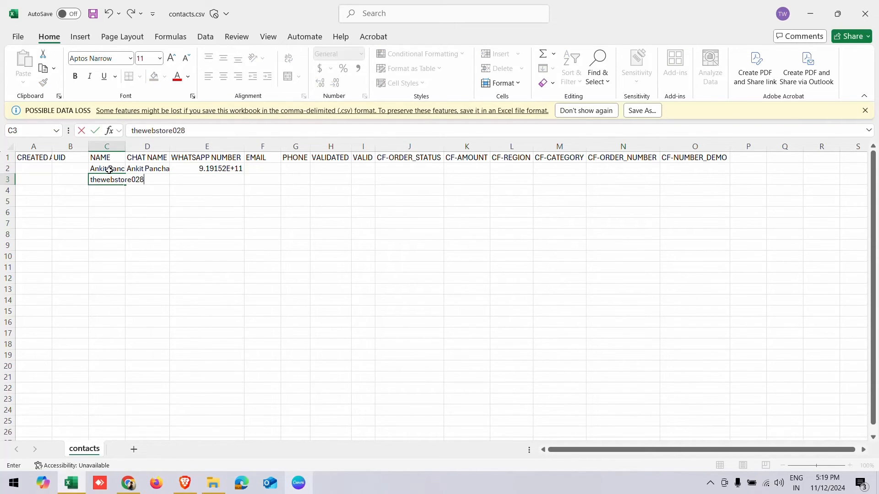
{"action": "key", "text": "ctrl+Return"}
{"action": "key", "text": "ctrl+c"}
{"action": "key", "text": "Right"}
{"action": "key", "text": "ctrl+v"}
{"action": "key", "text": "Right"}
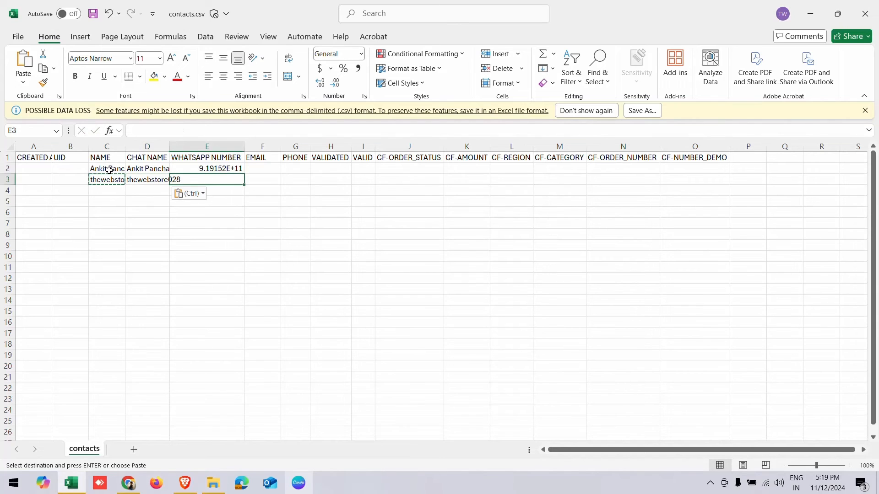
{"action": "key", "text": "BackSpace"}
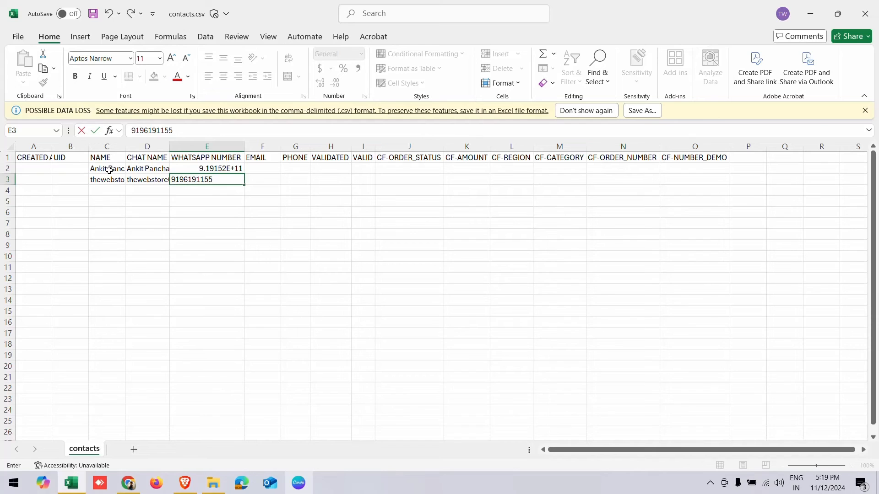
{"action": "type", "text": "1"}
{"action": "key", "text": "Return"}
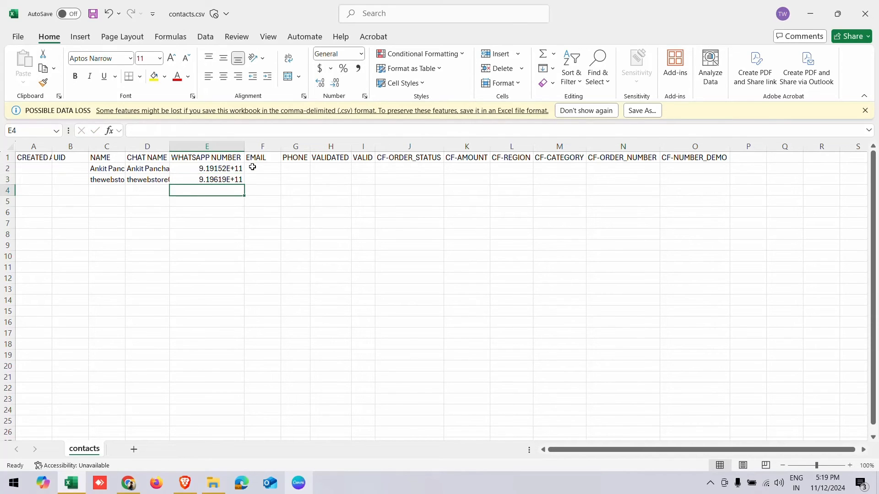
- Format the WHATSAPP NUMBER column as Number with 0 decimal places
{"action": "left_click", "coordinate": [231, 145]}
{"action": "right_click", "coordinate": [229, 146]}
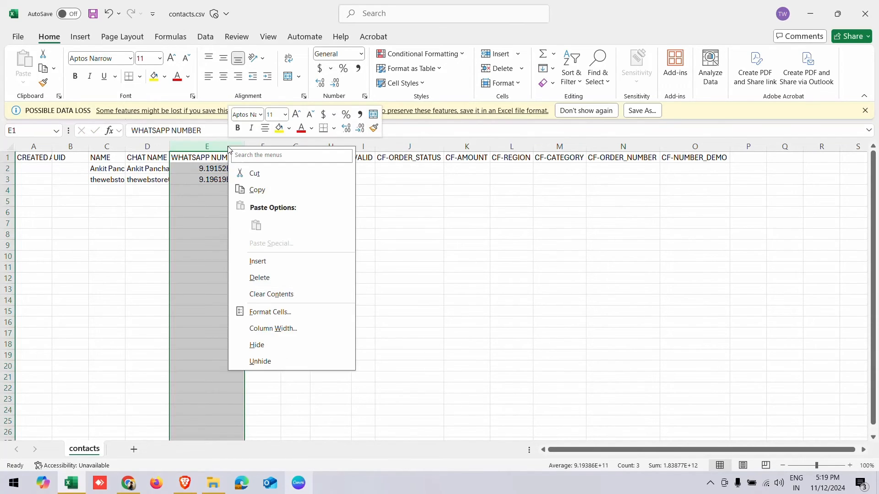
{"action": "left_click", "coordinate": [293, 311]}
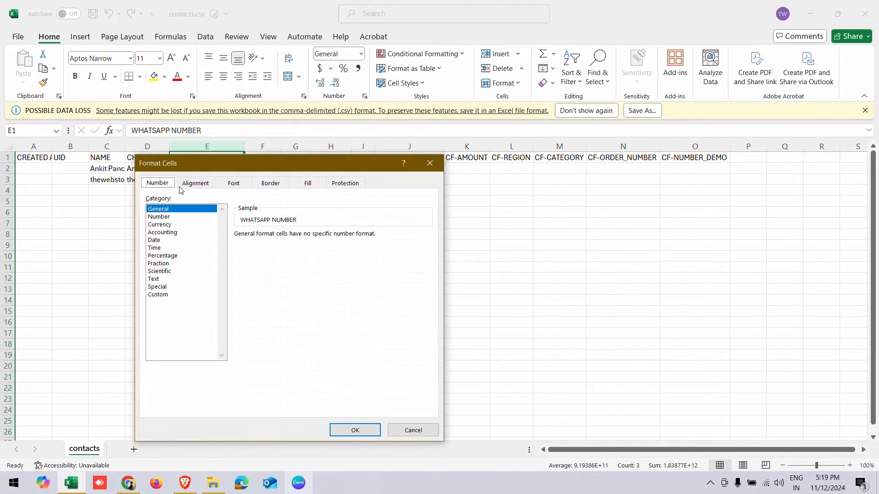
{"action": "left_click", "coordinate": [166, 217]}
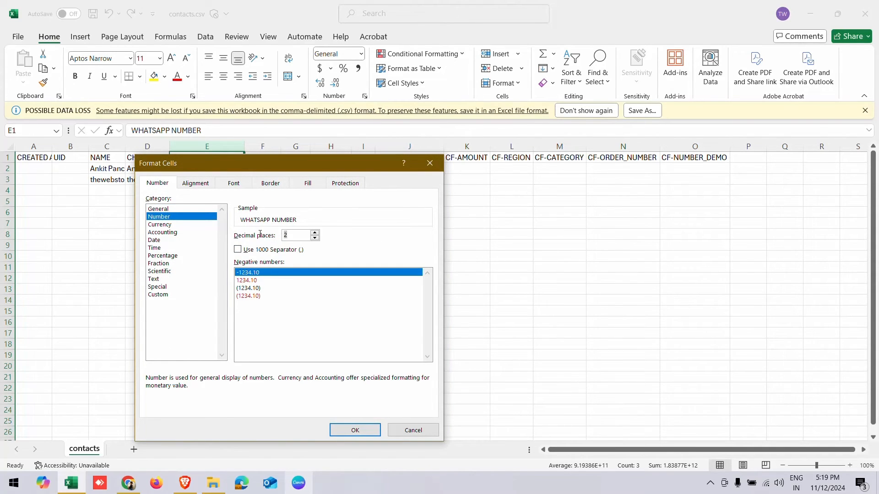
{"action": "type", "text": "0"}
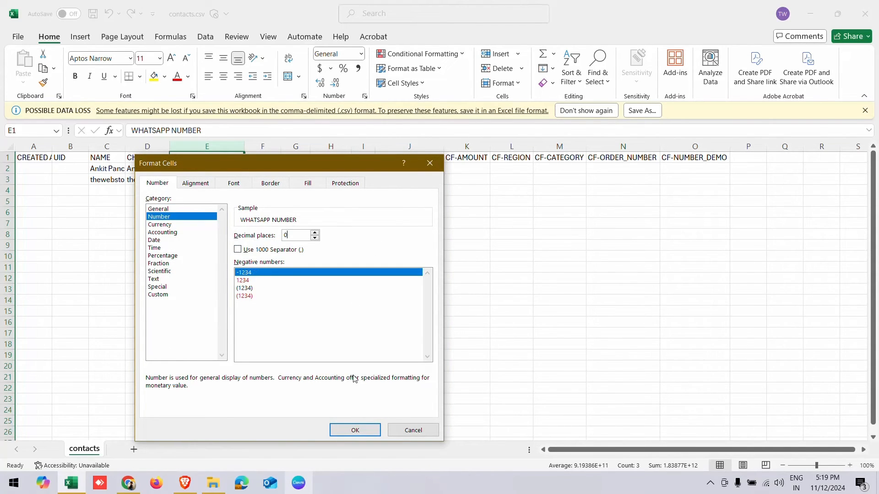
{"action": "left_click", "coordinate": [355, 430]}
{"action": "left_click", "coordinate": [193, 248]}
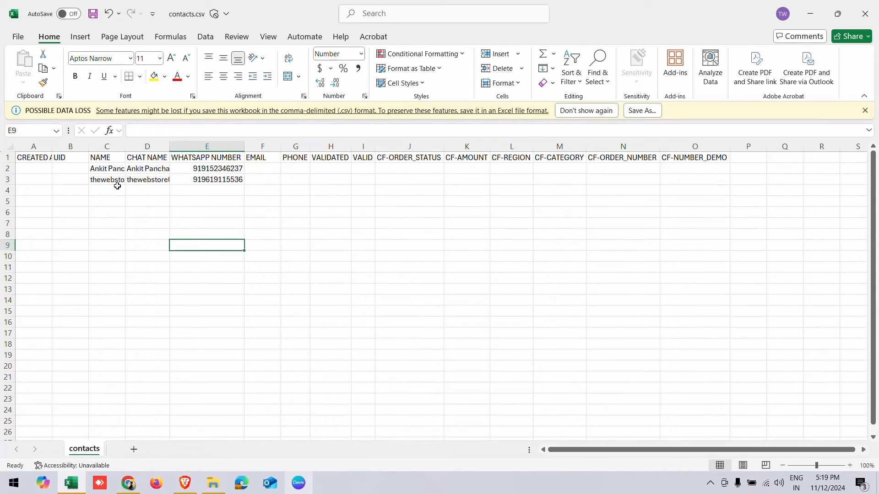
- Autofit the NAME and CHAT NAME columns, widen column E, then save and close contacts.csv
{"action": "left_click", "coordinate": [122, 147]}
{"action": "double_click", "coordinate": [125, 147]}
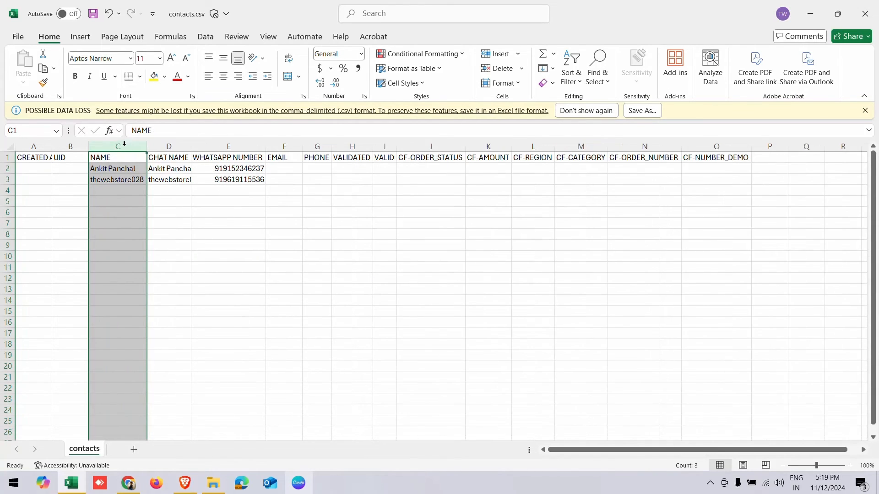
{"action": "left_click_drag", "start_coordinate": [195, 145], "coordinate": [195, 145]}
{"action": "double_click", "coordinate": [195, 146]}
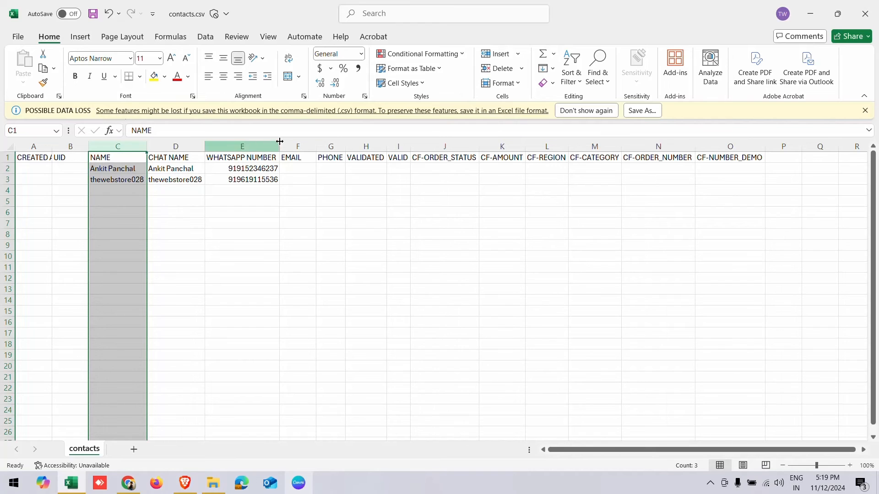
{"action": "left_click_drag", "start_coordinate": [280, 141], "coordinate": [281, 142]}
{"action": "left_click", "coordinate": [217, 212]}
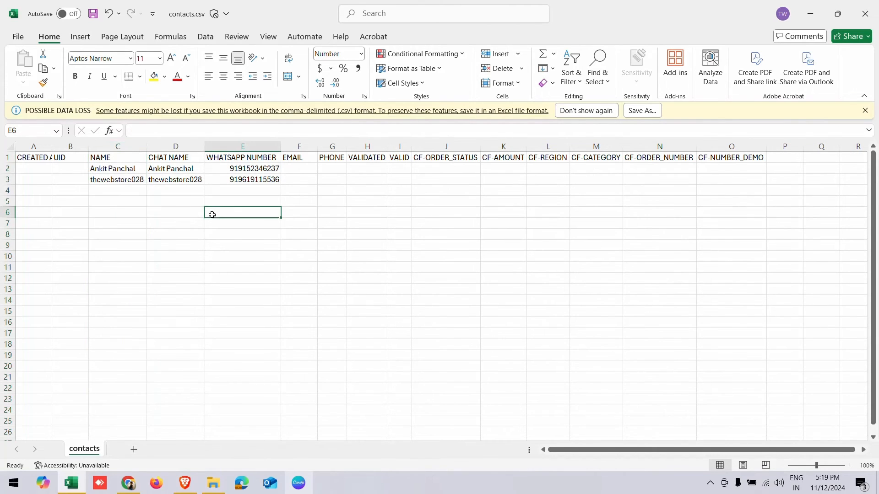
{"action": "key", "text": "ctrl+s"}
{"action": "left_click", "coordinate": [865, 14]}
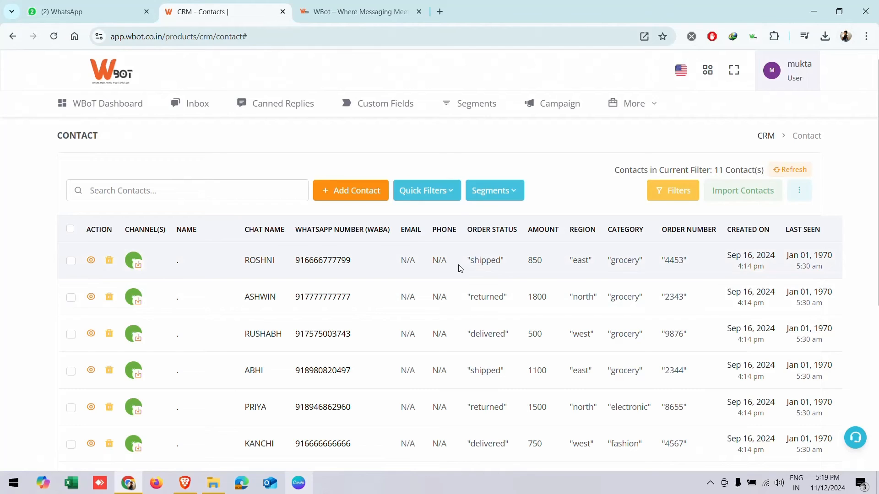
- Import contacts.csv from the Downloads folder into WBot's CSV mapping dialog
{"action": "left_click", "coordinate": [735, 196]}
{"action": "scroll", "coordinate": [46, 142], "scroll_direction": "up", "scroll_amount": 2}
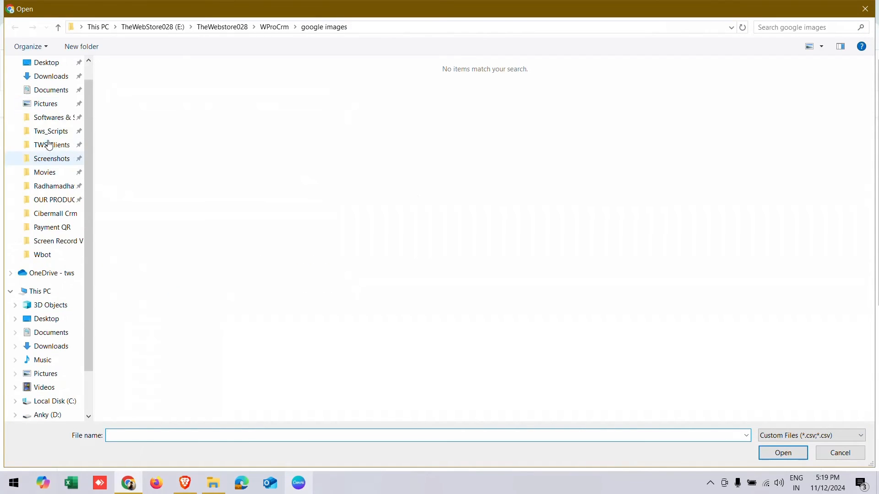
{"action": "left_click", "coordinate": [62, 101]}
{"action": "left_click", "coordinate": [133, 105]}
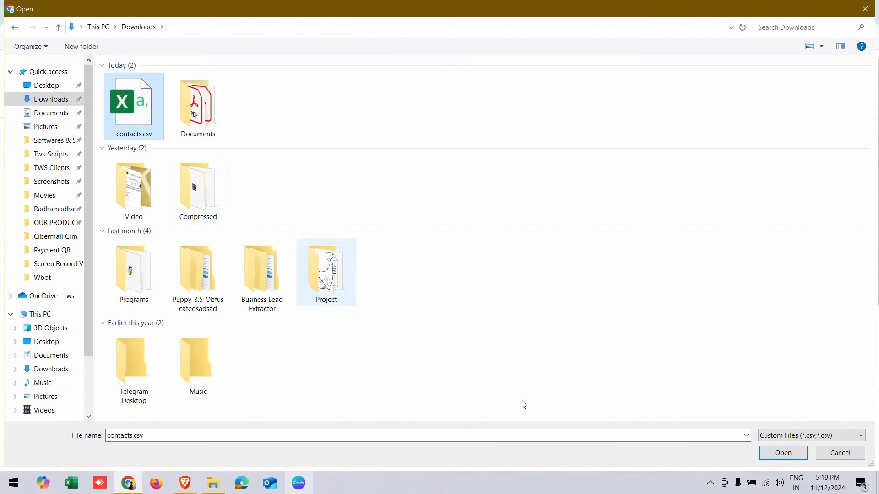
{"action": "left_click", "coordinate": [783, 453]}
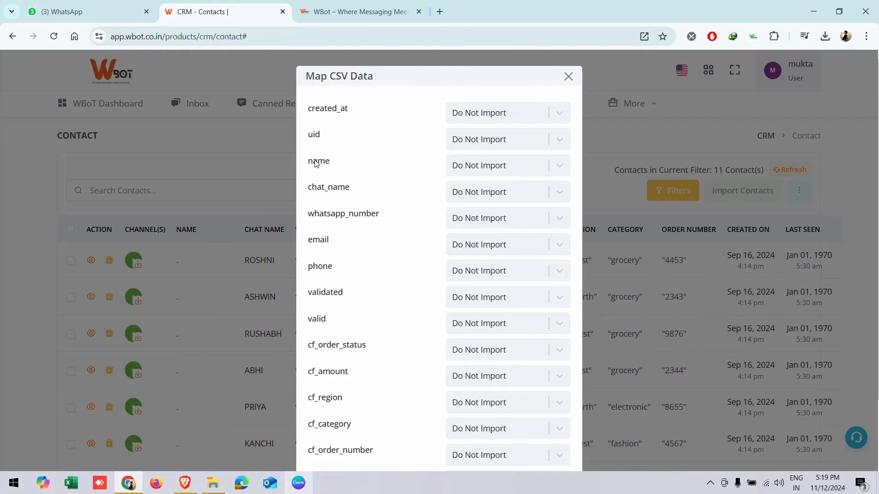
- Map the CSV name column to Chat Name
{"action": "left_click", "coordinate": [469, 169]}
{"action": "scroll", "coordinate": [471, 206], "scroll_direction": "down", "scroll_amount": 3}
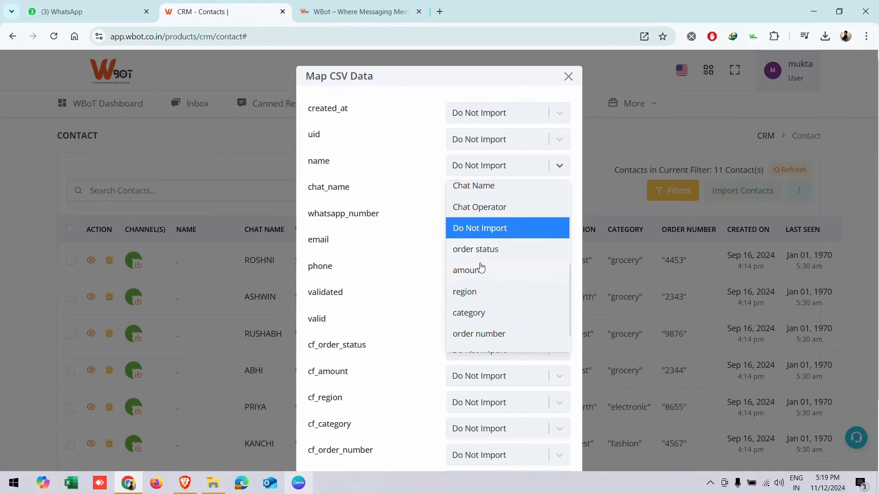
{"action": "scroll", "coordinate": [481, 270], "scroll_direction": "up", "scroll_amount": 3}
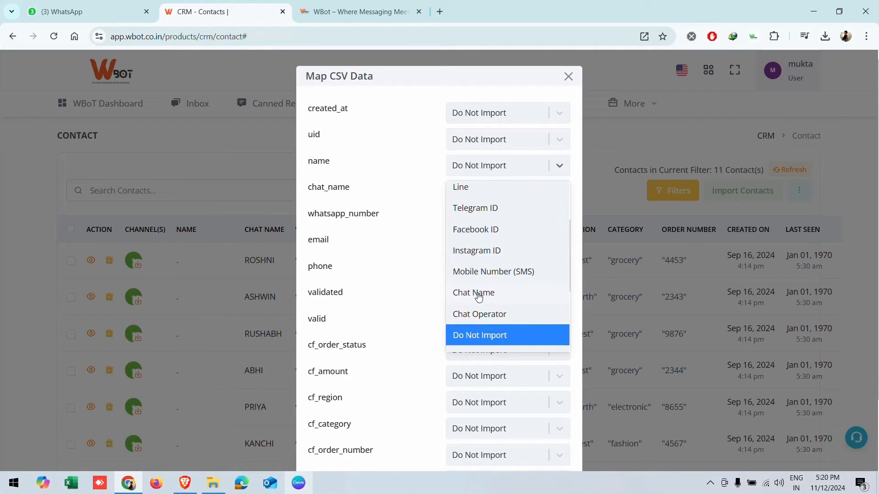
{"action": "left_click", "coordinate": [479, 293]}
- Leave the chat_name column unmapped
{"action": "left_click", "coordinate": [492, 192]}
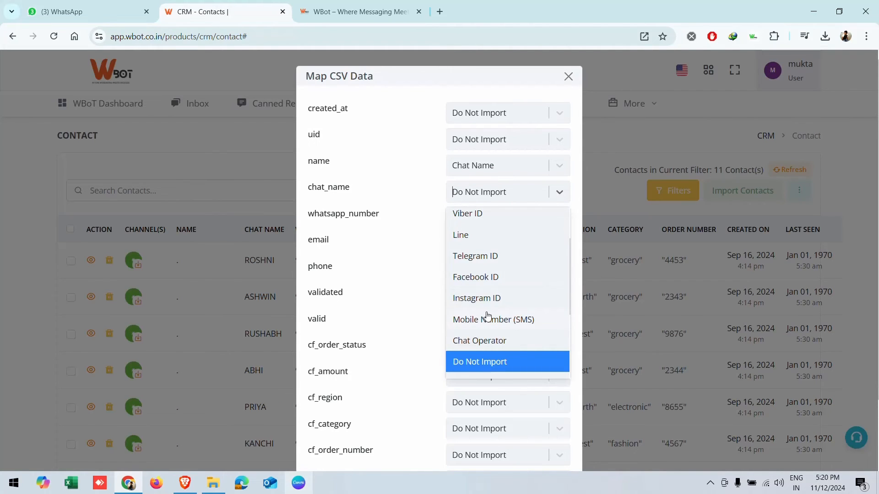
{"action": "scroll", "coordinate": [487, 316], "scroll_direction": "down", "scroll_amount": 2}
{"action": "scroll", "coordinate": [490, 310], "scroll_direction": "up", "scroll_amount": 3}
{"action": "scroll", "coordinate": [490, 307], "scroll_direction": "down", "scroll_amount": 2}
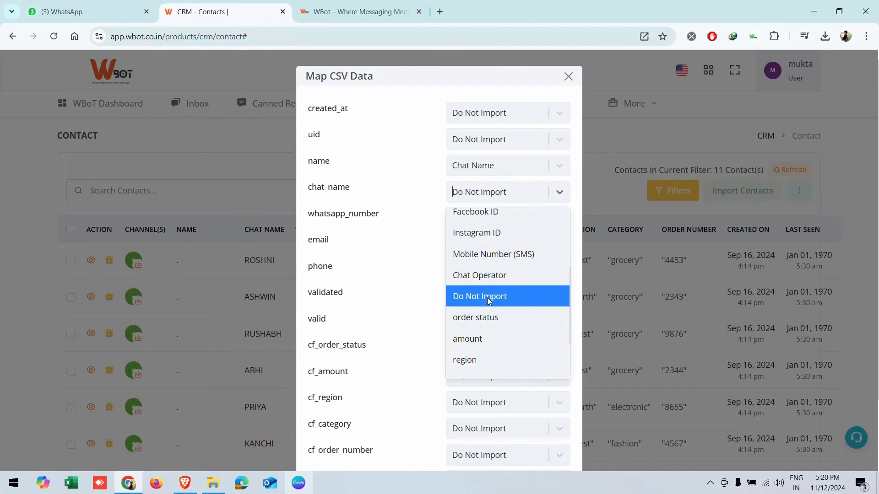
{"action": "scroll", "coordinate": [483, 293], "scroll_direction": "up", "scroll_amount": 2}
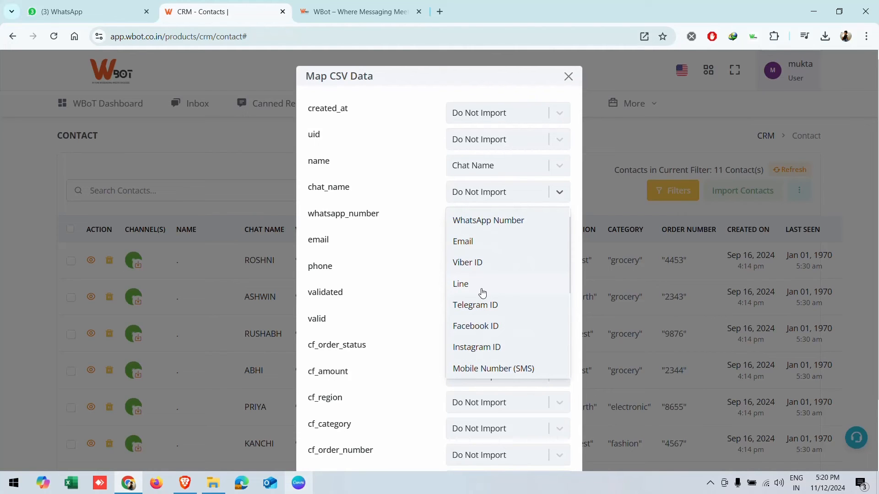
{"action": "scroll", "coordinate": [482, 293], "scroll_direction": "down", "scroll_amount": 3}
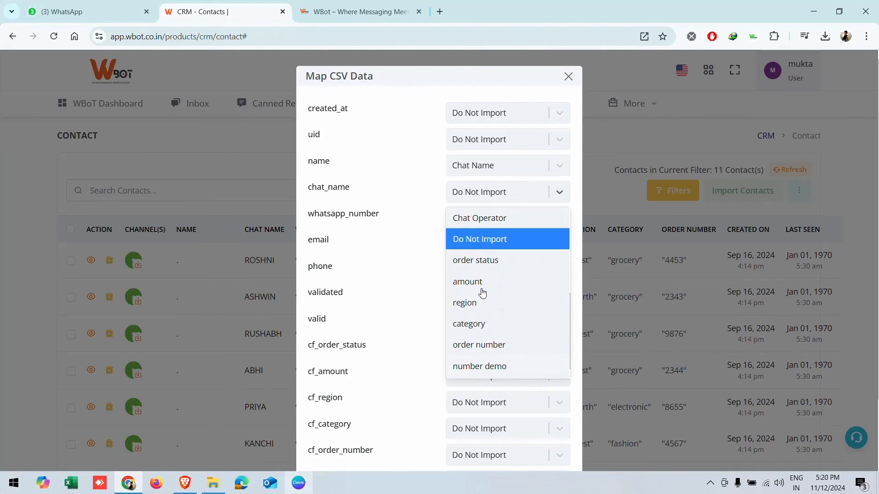
{"action": "left_click", "coordinate": [364, 205]}
- Map whatsapp_number to WhatsApp Number and start the import
{"action": "left_click", "coordinate": [488, 219]}
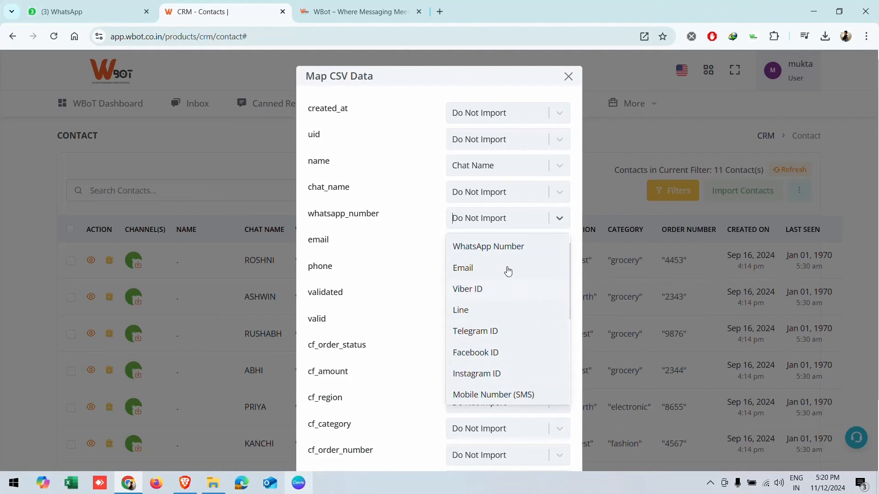
{"action": "left_click", "coordinate": [500, 247]}
{"action": "scroll", "coordinate": [360, 334], "scroll_direction": "down", "scroll_amount": 3}
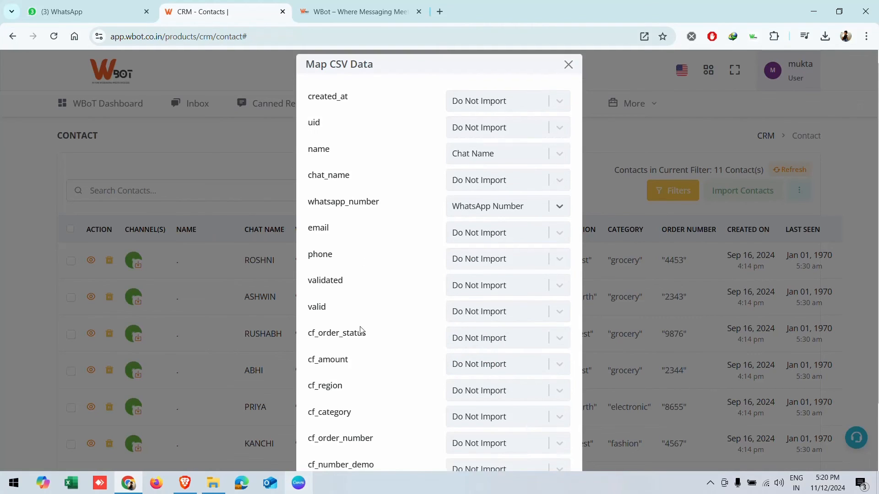
{"action": "left_click", "coordinate": [544, 436]}
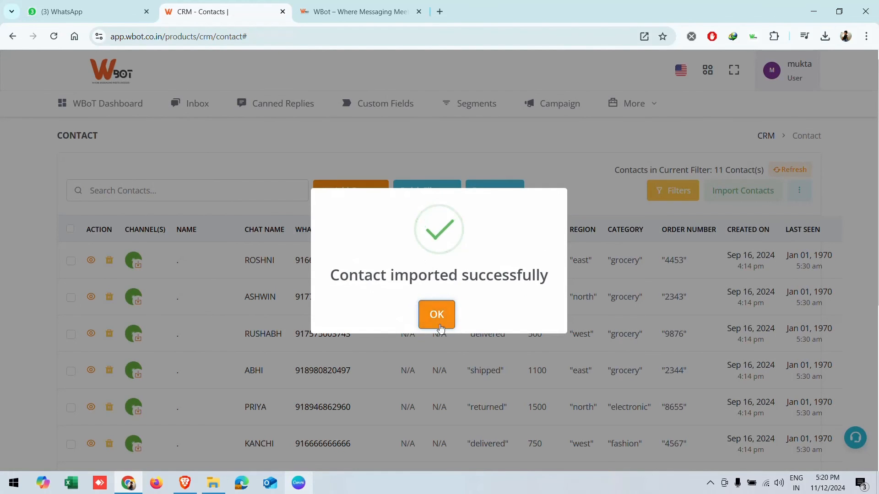
- Dismiss the import success message and return to the WBoT products dashboard
{"action": "left_click", "coordinate": [438, 322]}
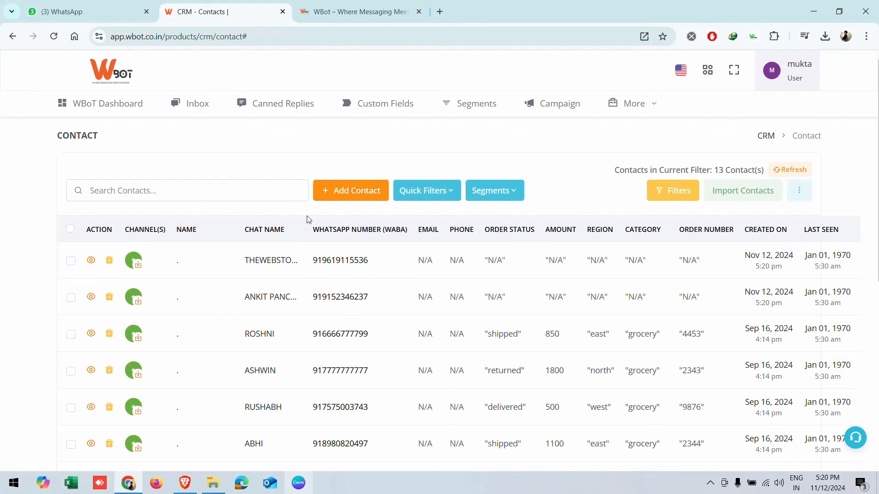
{"action": "left_click", "coordinate": [117, 104]}
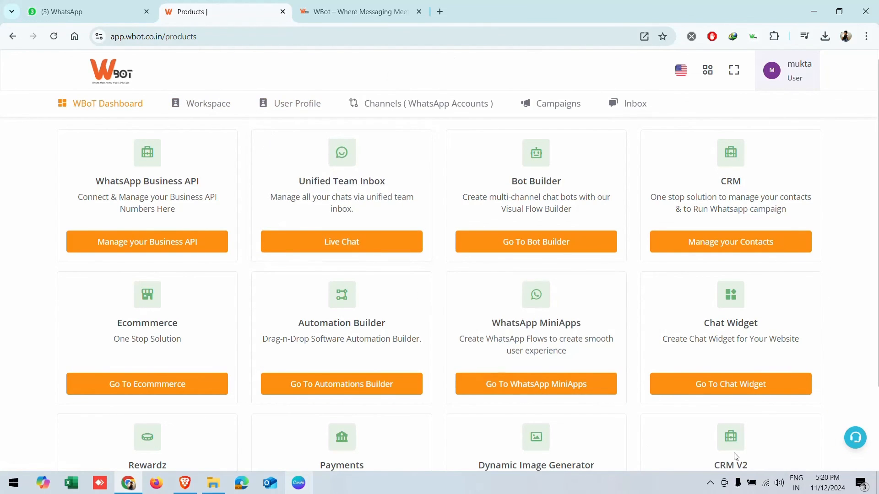
{"action": "left_click", "coordinate": [710, 483]}
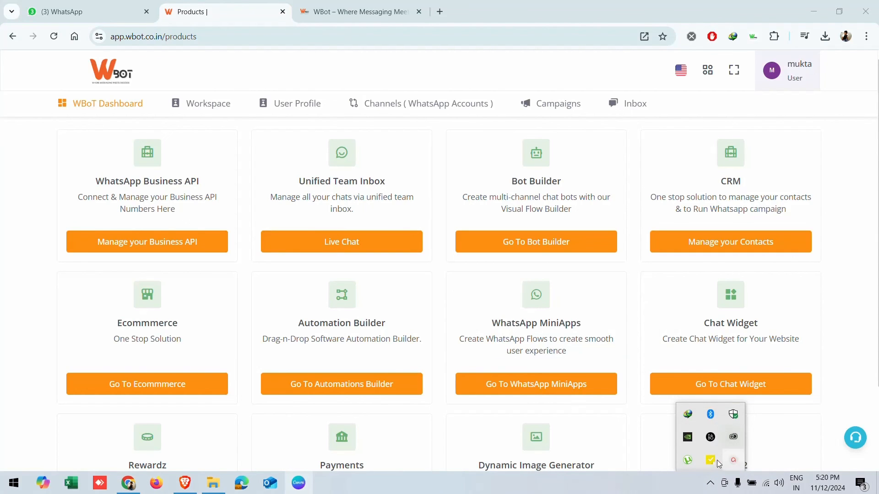
{"action": "left_click", "coordinate": [717, 465]}
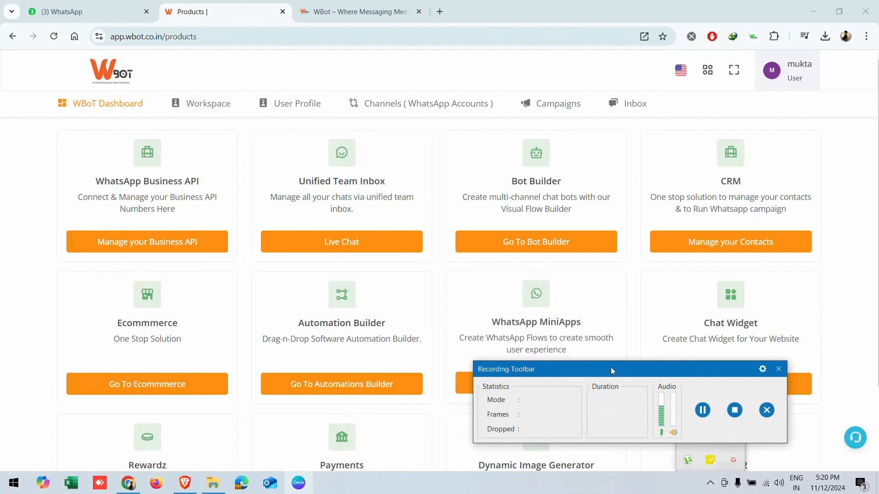
{"action": "left_click", "coordinate": [737, 419]}
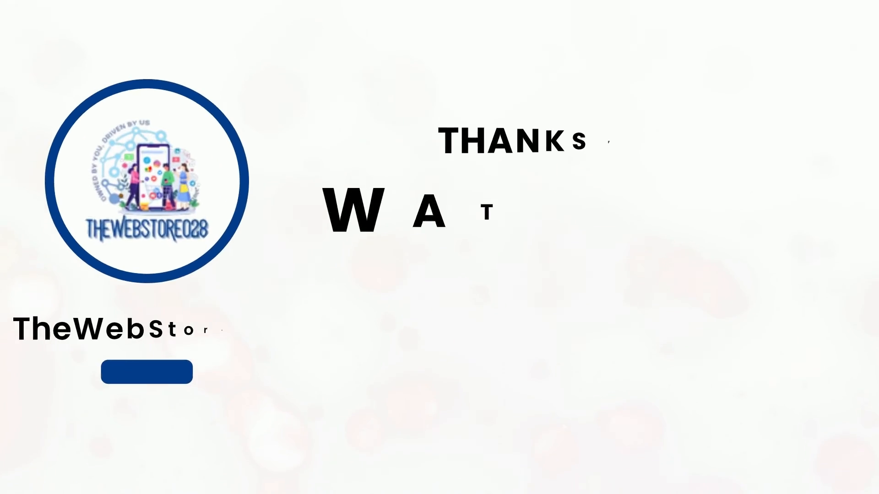